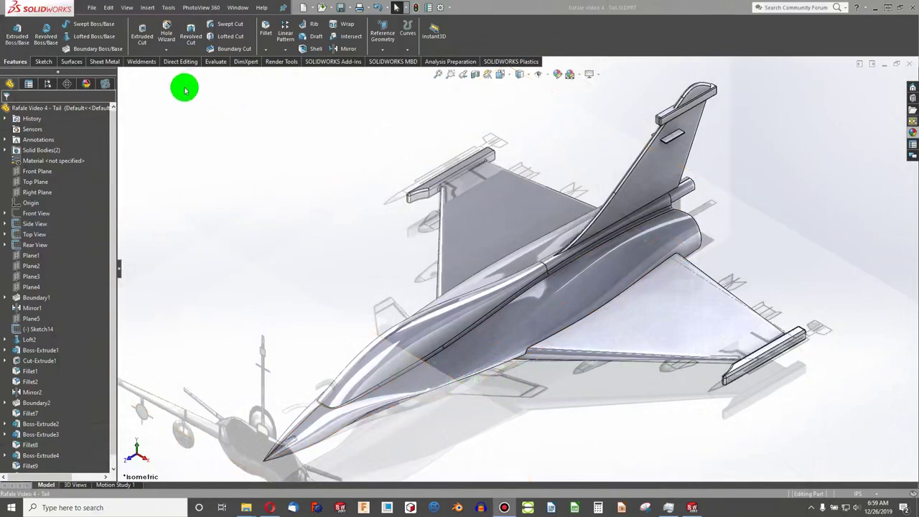
- Hide the Rear View reference sketch so that the aircraft's front reference picture can be seen clearly
click(232, 169)
key(ctrl+1)
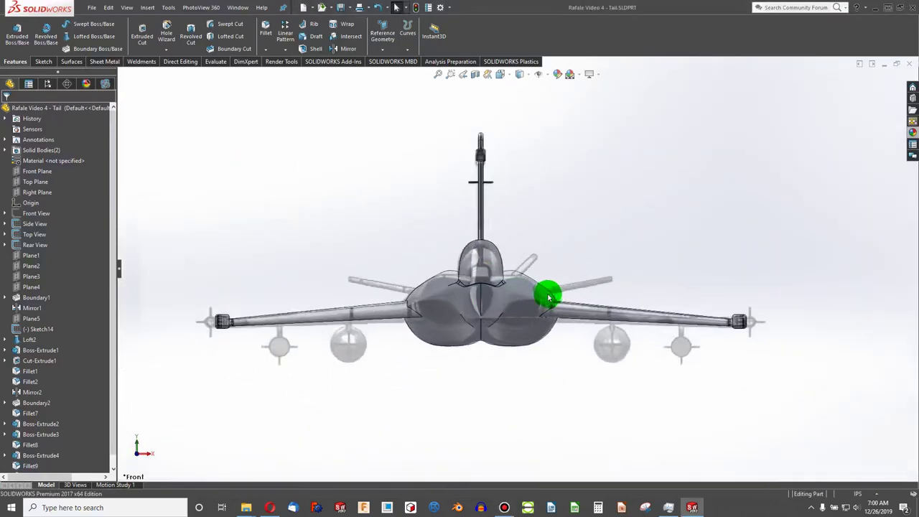
scroll(548, 297, down, 2)
scroll(430, 256, up, 1)
scroll(217, 260, down, 1)
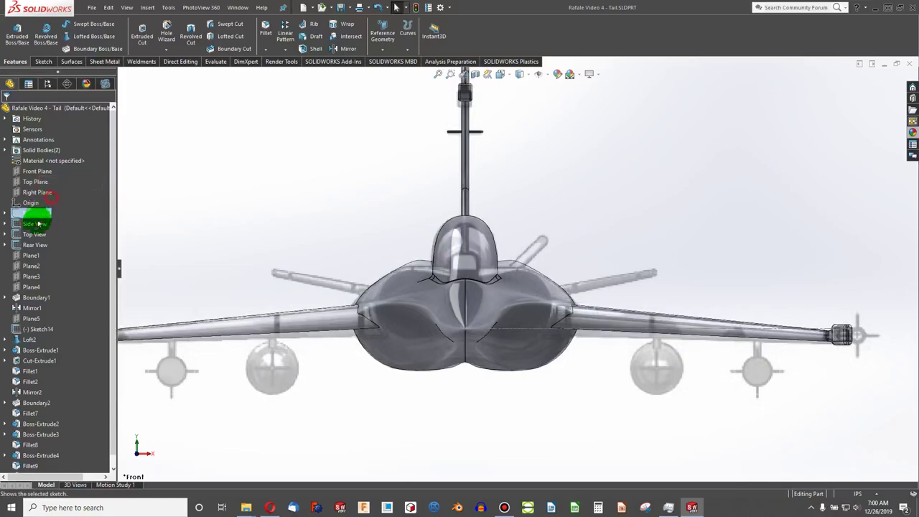
click(34, 244)
click(468, 288)
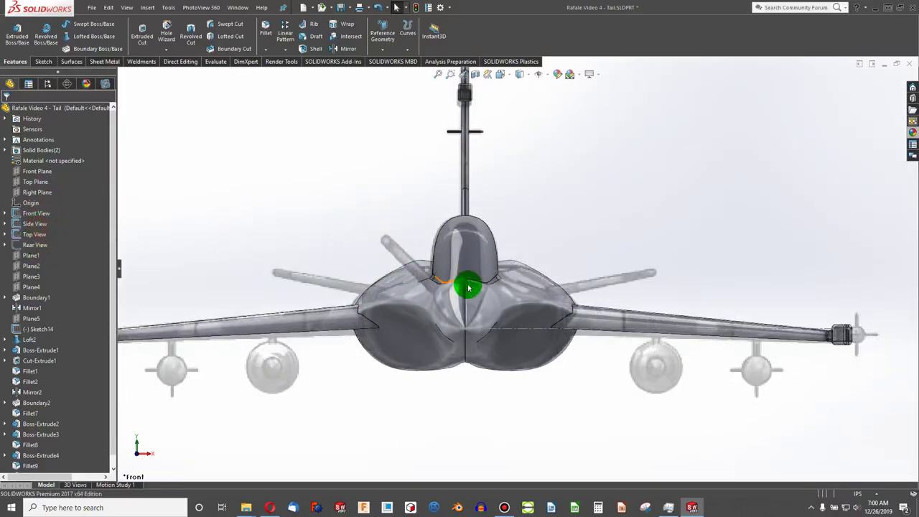
- Create a reference plane offset 5.40 in from the Right Plane, at the canard tip in the front picture
scroll(633, 283, down, 3)
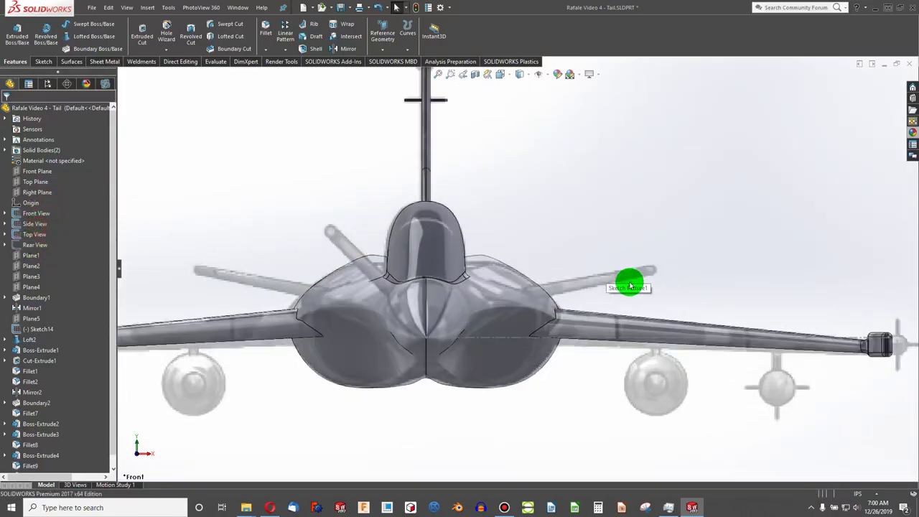
scroll(570, 302, up, 2)
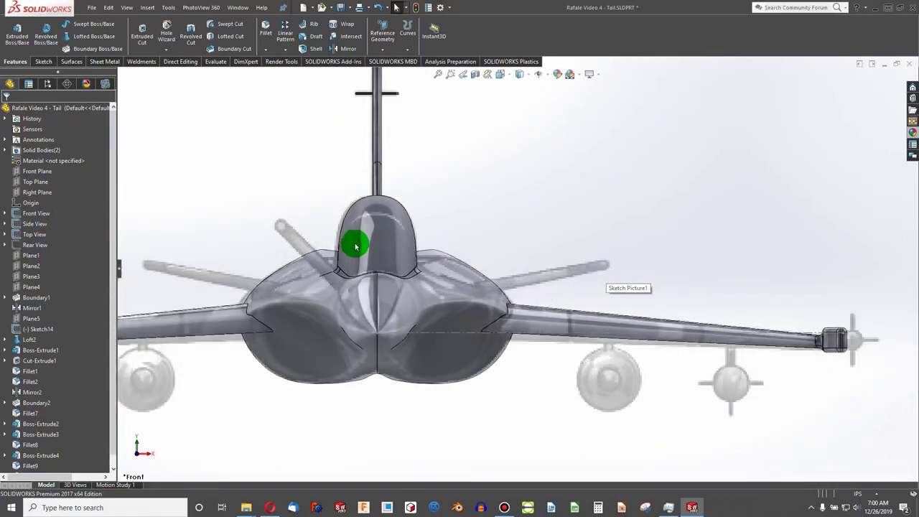
click(381, 33)
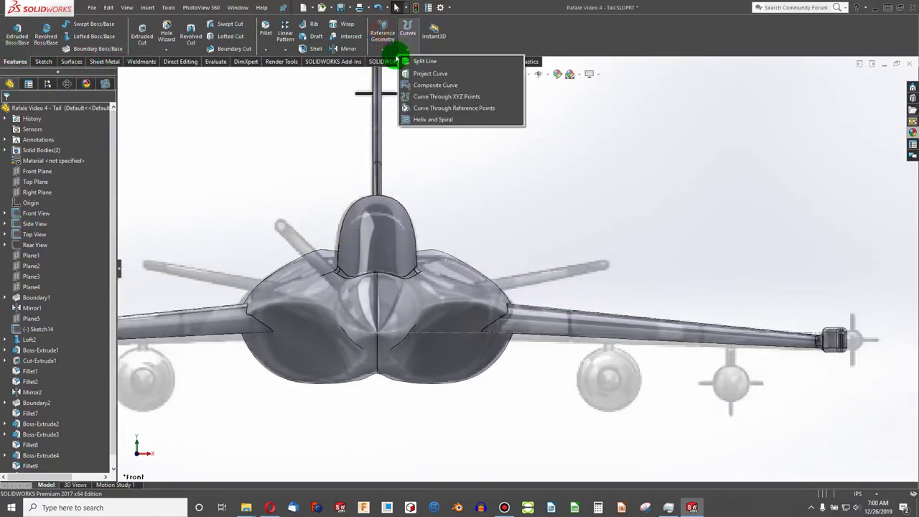
click(387, 61)
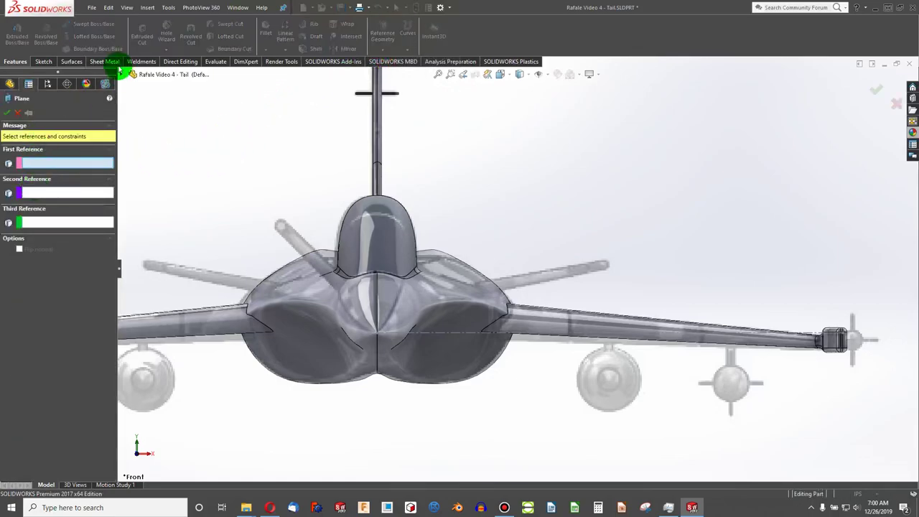
click(123, 75)
click(161, 158)
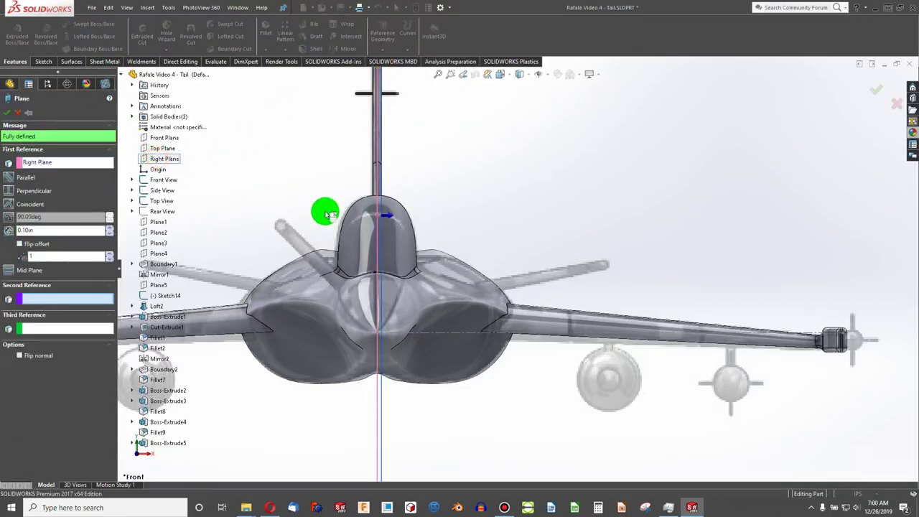
click(110, 228)
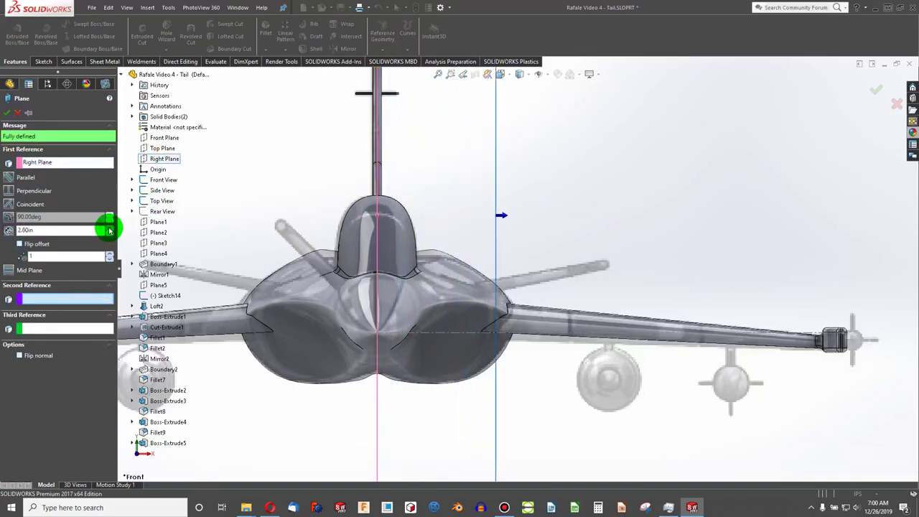
click(110, 228)
click(110, 229)
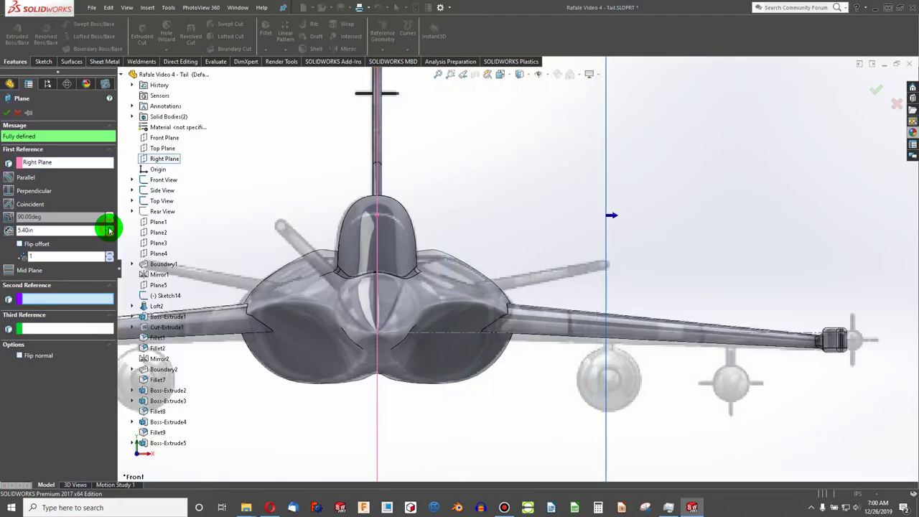
click(6, 115)
- On the new offset plane, sketch a horizontal straight slot above the fuselage, about 1.57 in between centers and 0.66 in wide
middle_drag(761, 281, 563, 314)
scroll(455, 303, up, 4)
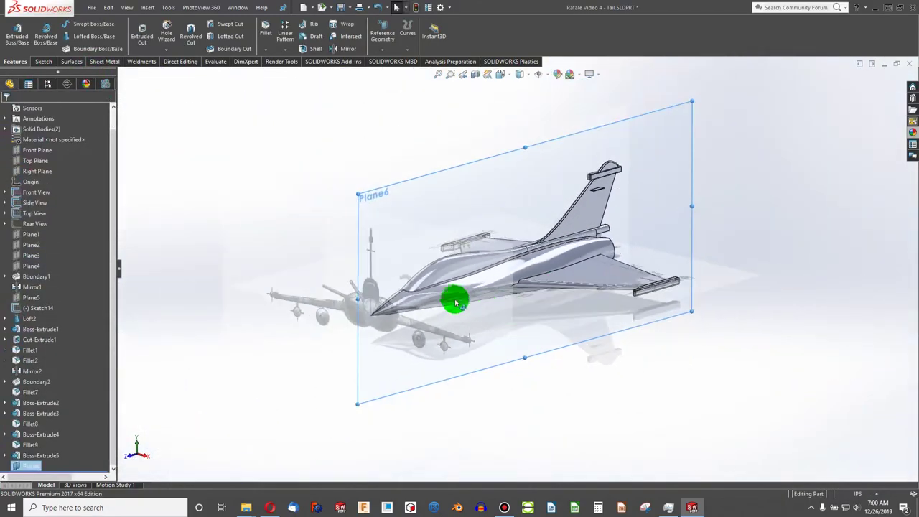
scroll(456, 302, down, 4)
scroll(502, 292, down, 2)
middle_drag(506, 290, 470, 375)
click(43, 62)
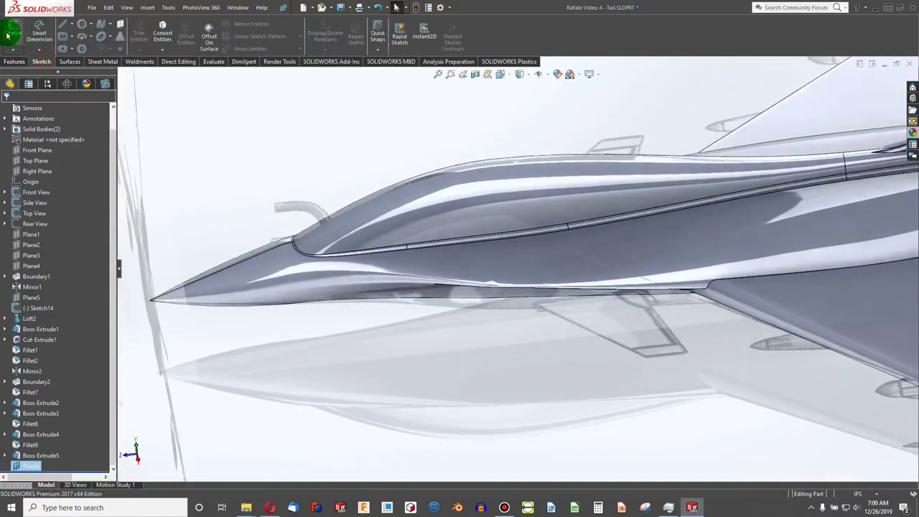
click(13, 32)
click(68, 38)
click(62, 49)
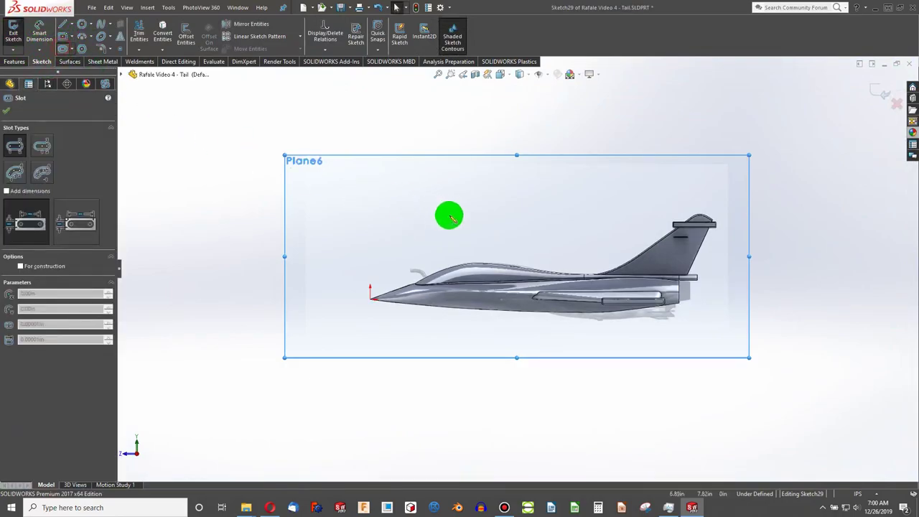
scroll(591, 338, down, 8)
click(581, 244)
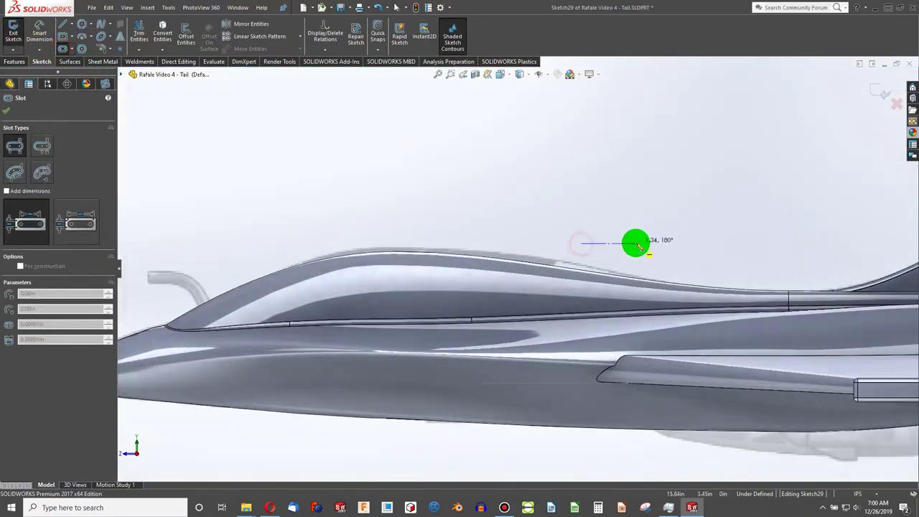
click(654, 231)
key(Escape)
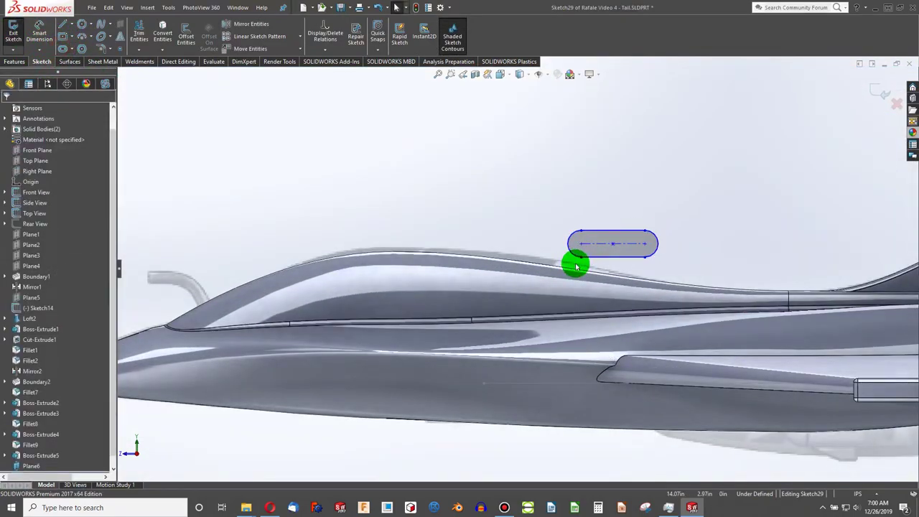
- Stretch the slot towards the nose to about 4.32 in between centers and 1.44 in wide
middle_drag(577, 264, 649, 331)
scroll(651, 330, up, 4)
scroll(621, 331, down, 3)
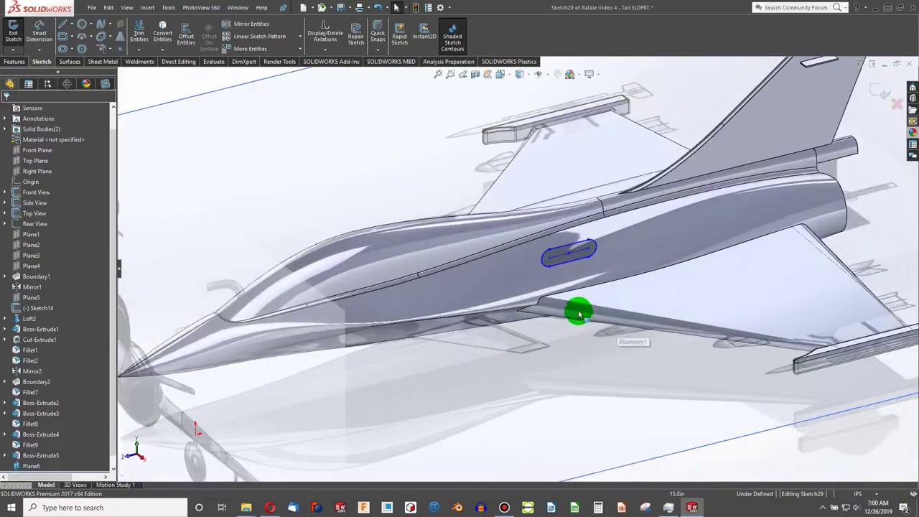
click(569, 255)
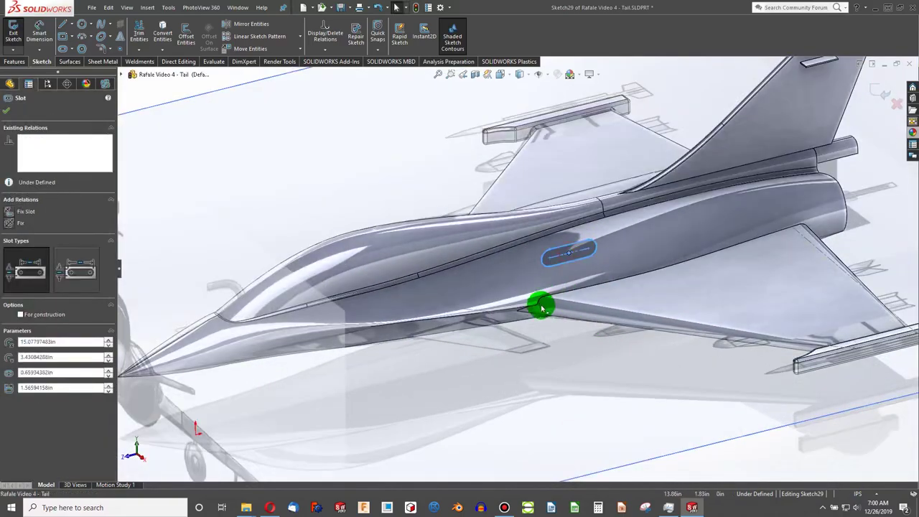
click(380, 151)
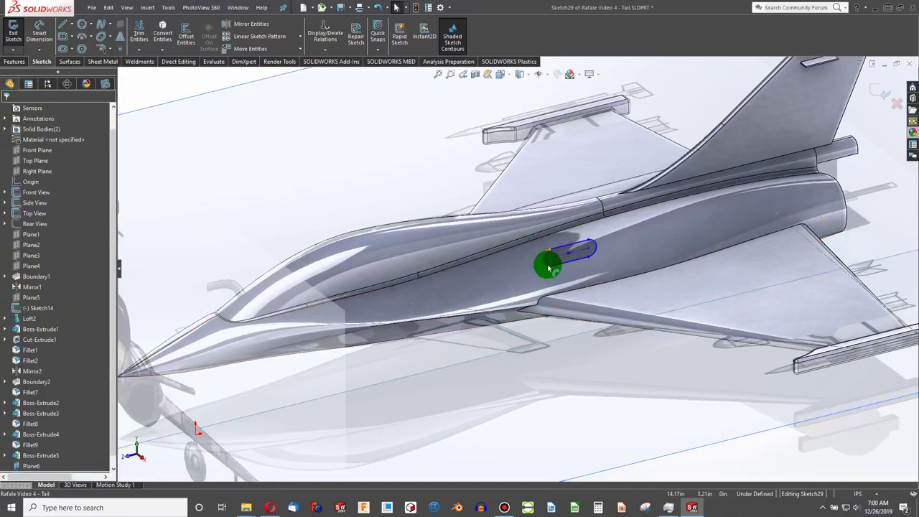
drag(549, 269, 459, 282)
- Widen the slot to about 2.18 in and move it down towards the canard tip's height in the front picture
middle_drag(460, 282, 531, 237)
key(ctrl+1)
scroll(598, 287, down, 4)
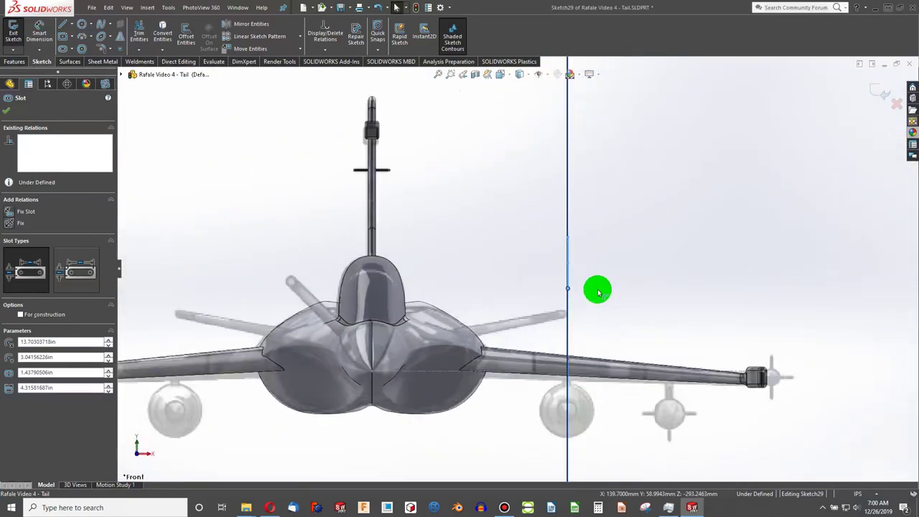
scroll(578, 306, down, 2)
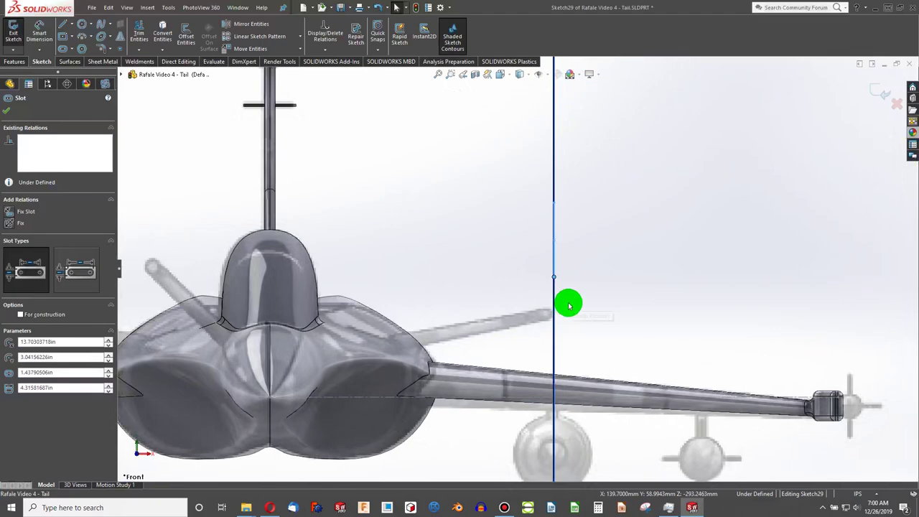
key(ctrl+3)
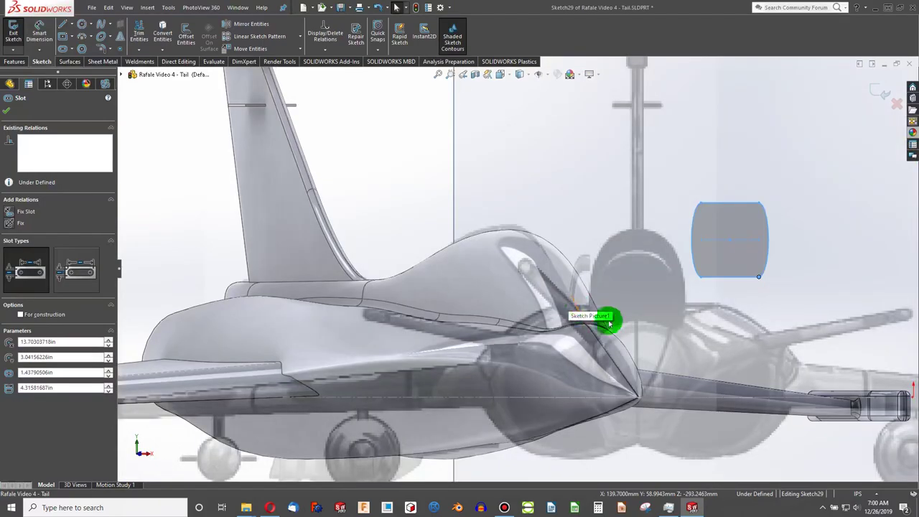
key(ctrl+1)
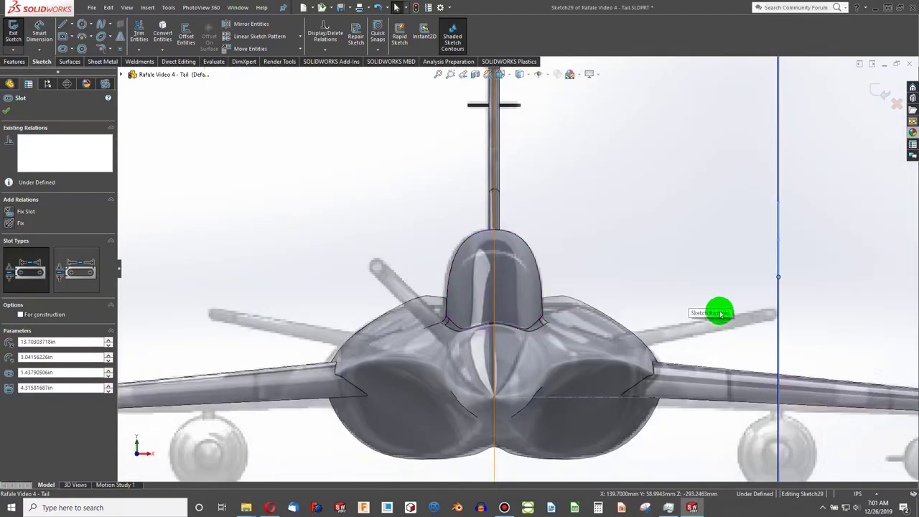
click(813, 288)
click(779, 280)
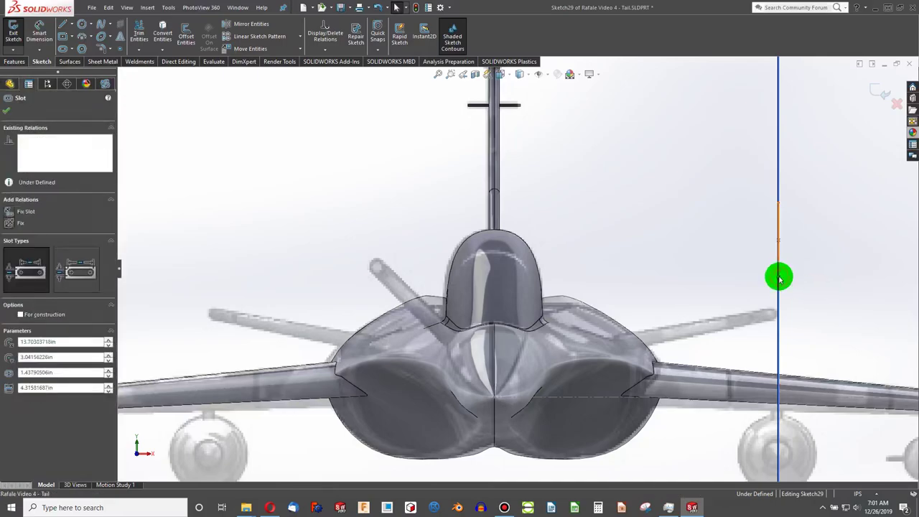
click(801, 310)
click(779, 280)
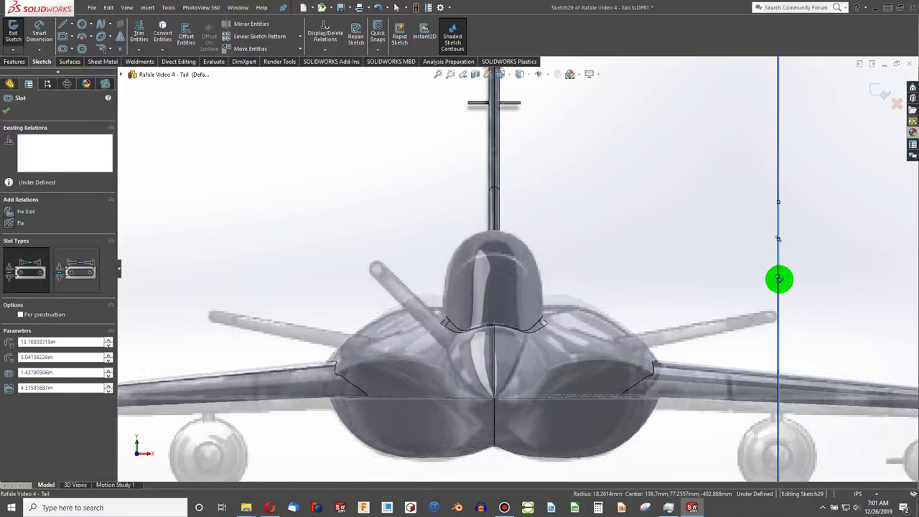
middle_drag(779, 280, 775, 278)
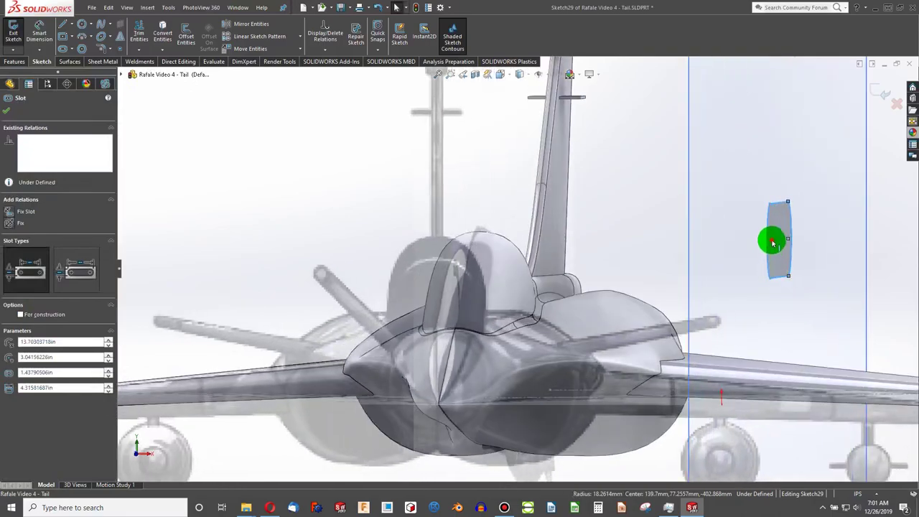
mouse_move(773, 243)
mouse_down()
mouse_move(765, 262)
mouse_move(749, 265)
mouse_up()
click(770, 213)
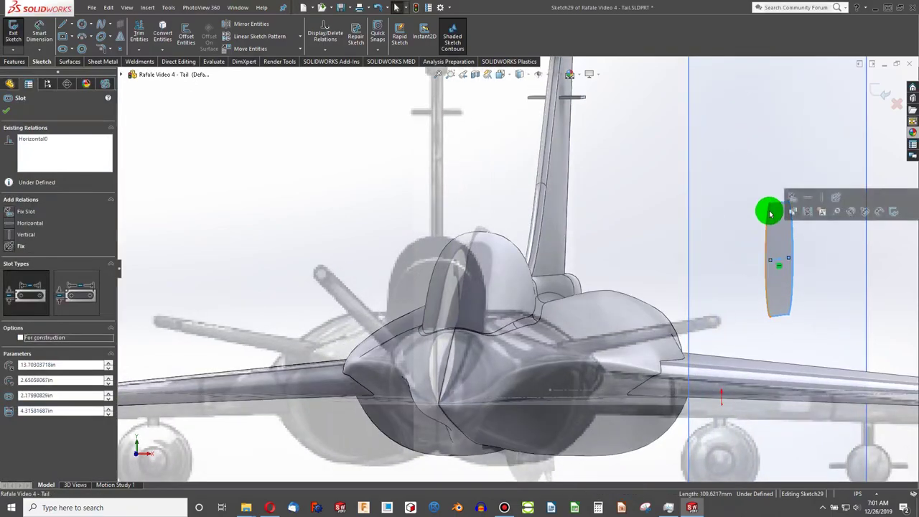
drag(769, 208, 776, 312)
click(683, 310)
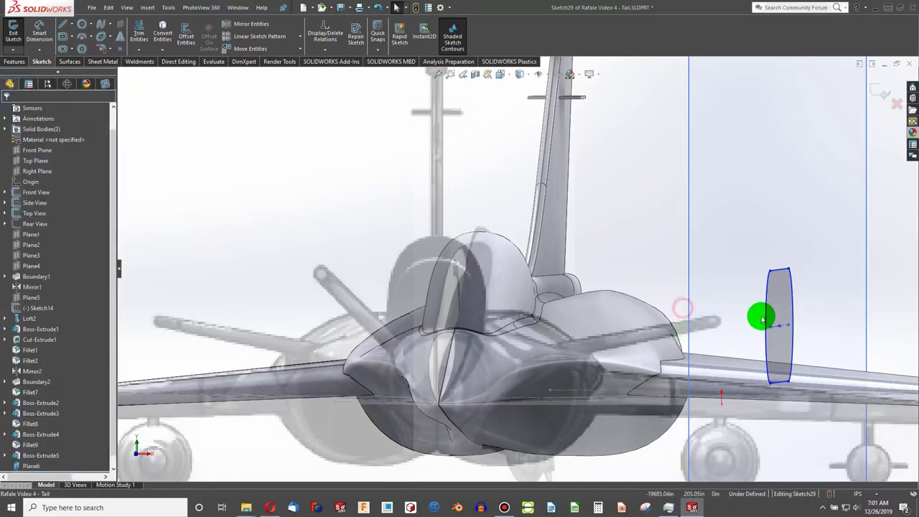
- Dimension the slot's width between its two straight edges as 0.125 in
middle_drag(763, 318, 741, 319)
click(38, 34)
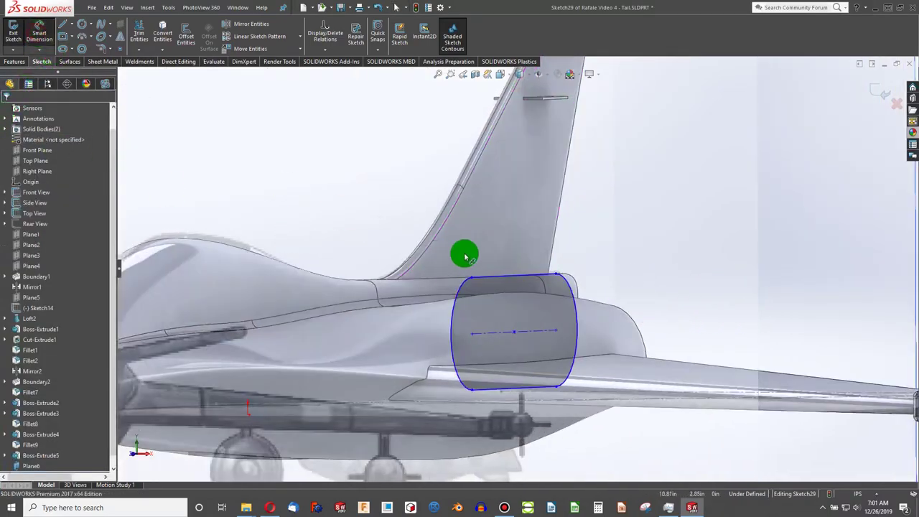
click(495, 274)
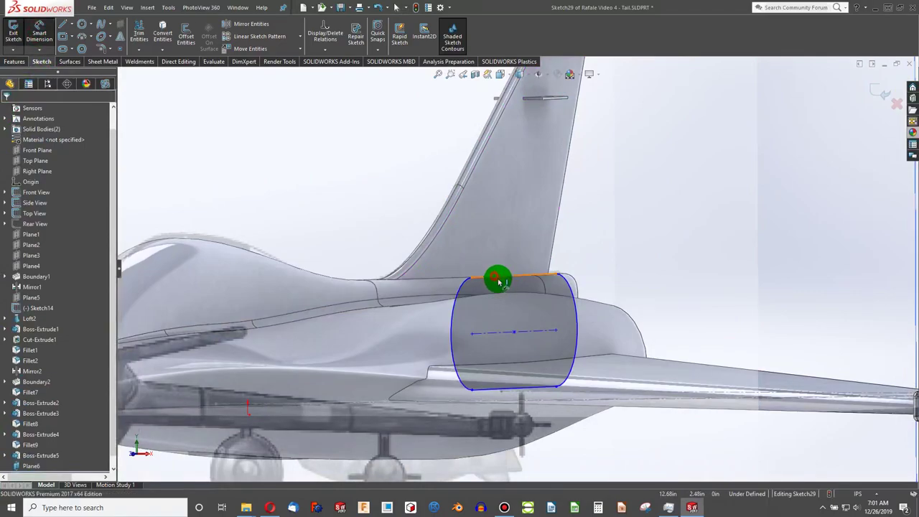
click(511, 383)
click(611, 328)
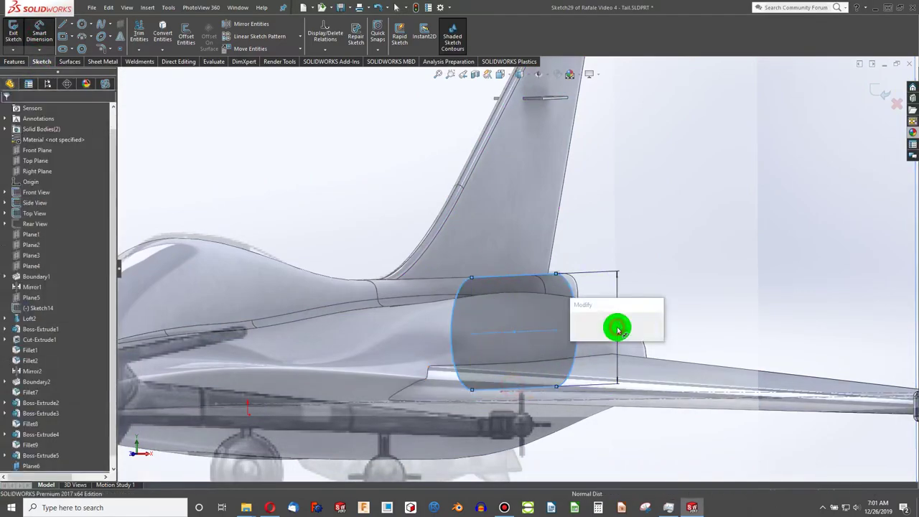
text(0.125)
key(Return)
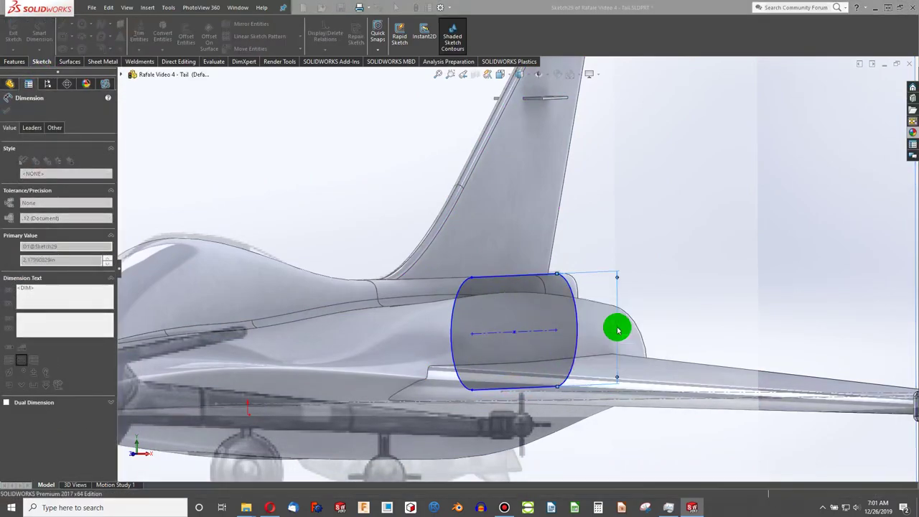
- Shorten the thin slot to about 1.48 in between centers and move it upward on the offset plane
click(488, 389)
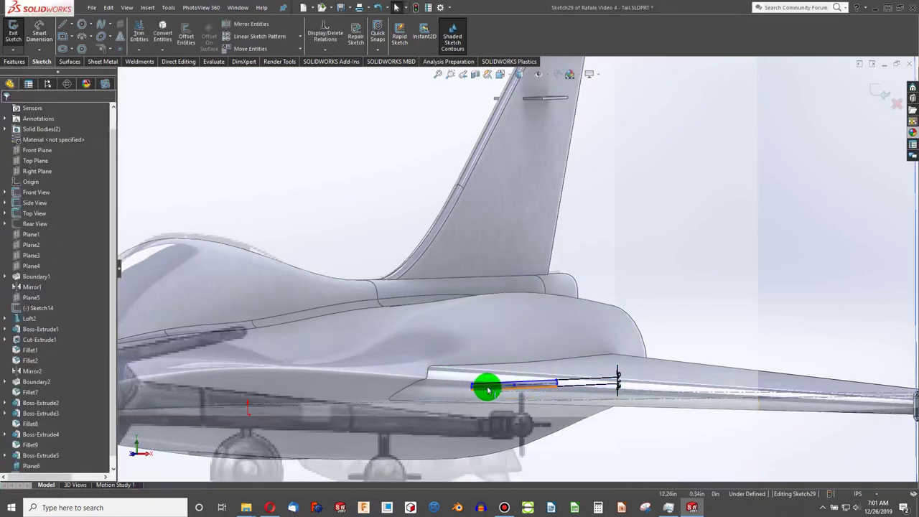
click(515, 388)
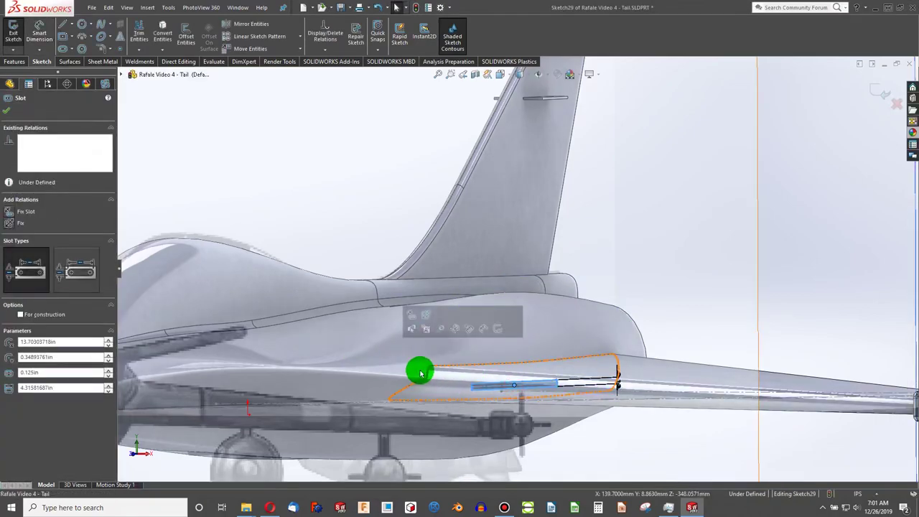
middle_drag(421, 373, 397, 395)
scroll(397, 395, up, 3)
click(428, 390)
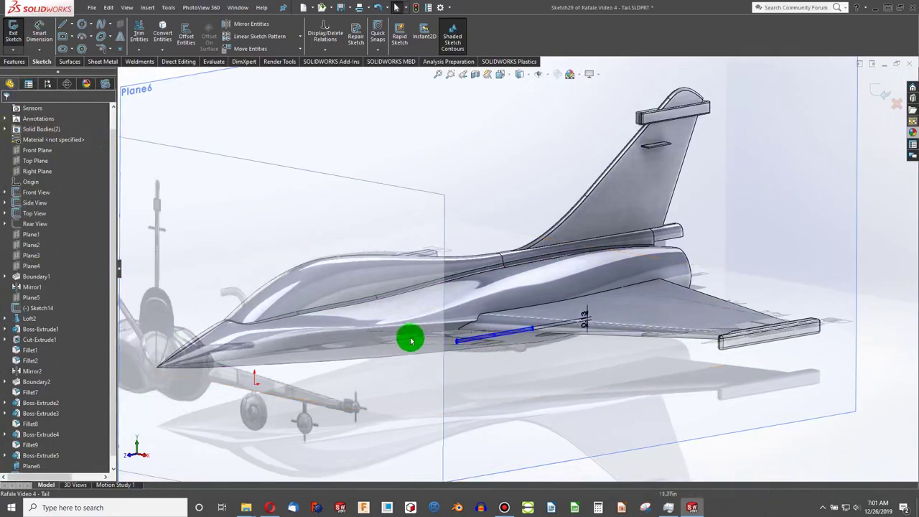
middle_drag(387, 331, 419, 368)
scroll(447, 333, down, 5)
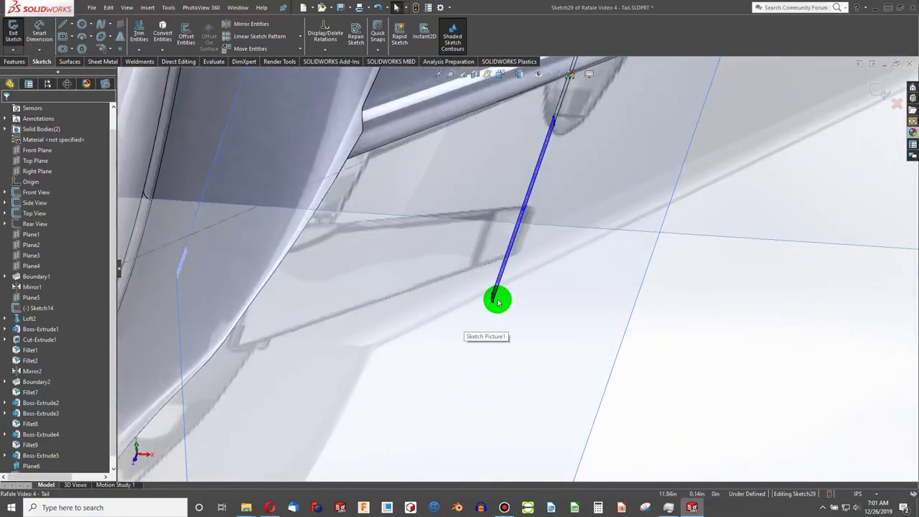
middle_drag(497, 301, 504, 354)
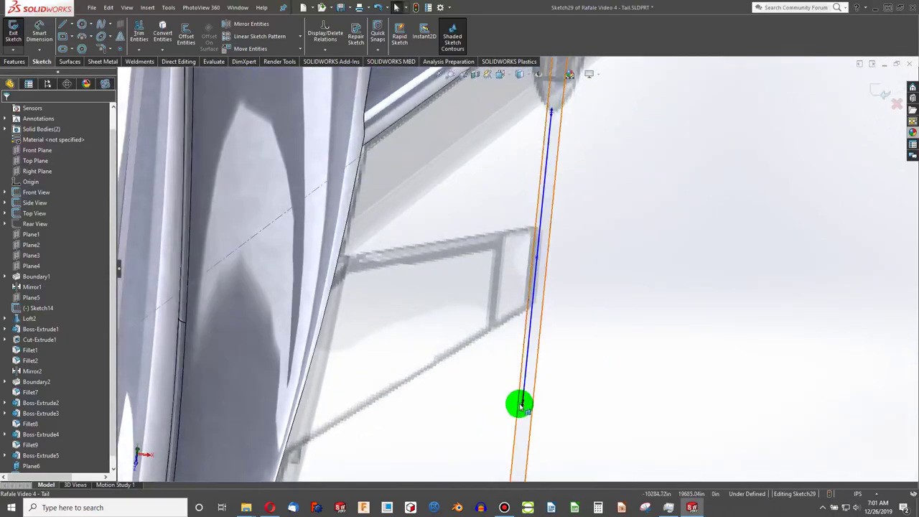
key(ctrl+7)
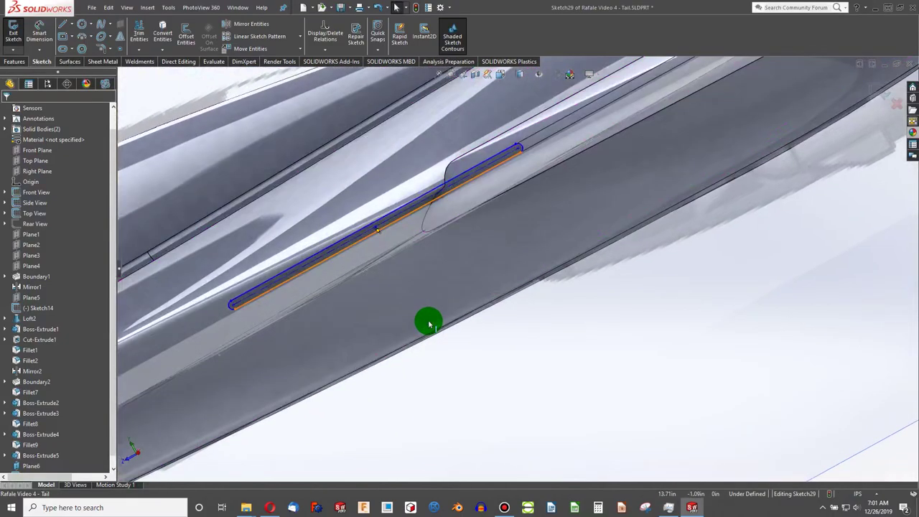
scroll(532, 309, down, 10)
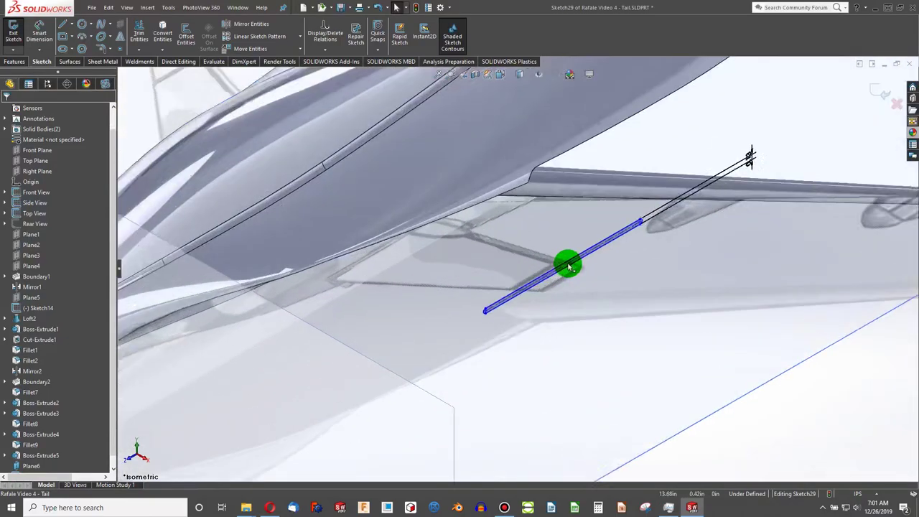
scroll(568, 267, down, 1)
click(555, 267)
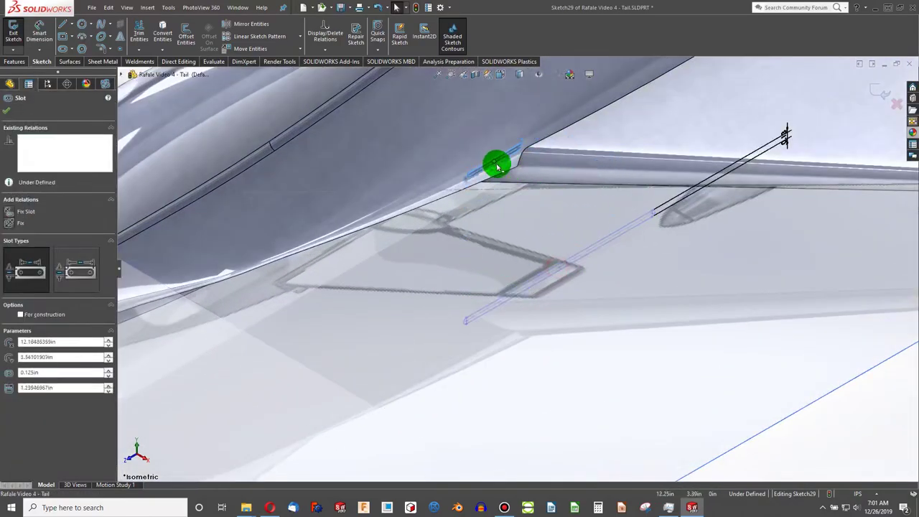
- Lower the slot to the canard tip's height in the front picture, about 1.63 in above the origin
middle_drag(497, 165, 526, 160)
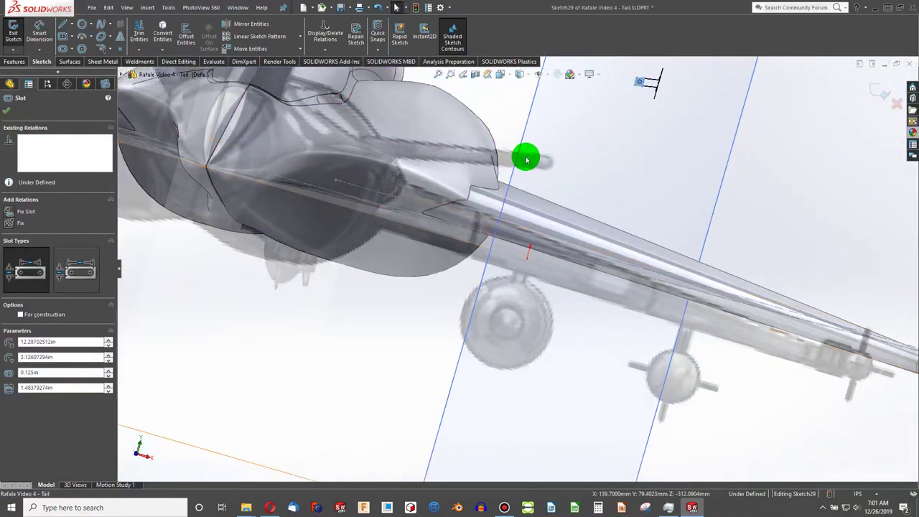
key(ctrl+1)
scroll(599, 284, down, 7)
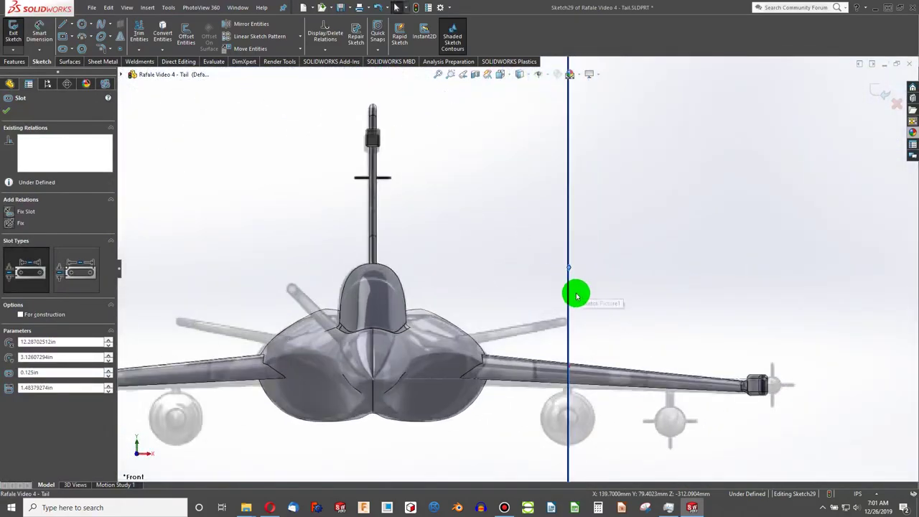
click(525, 264)
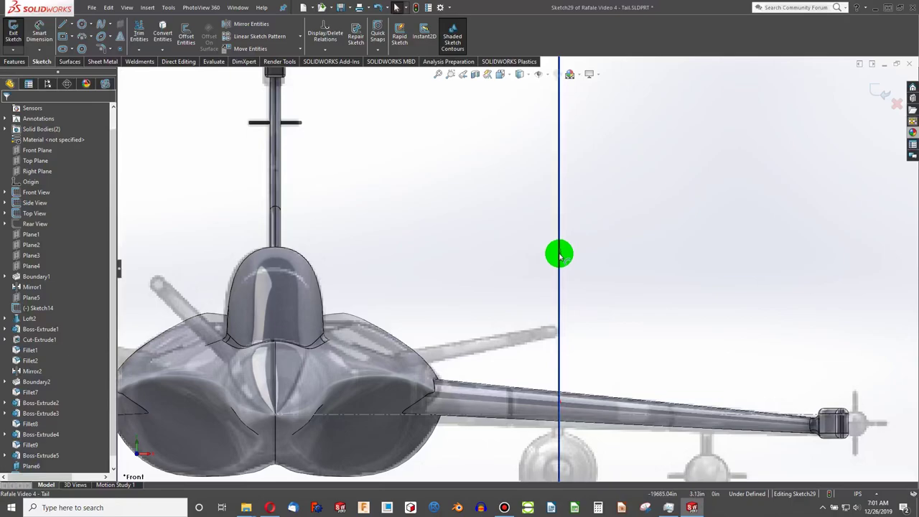
drag(559, 256, 564, 269)
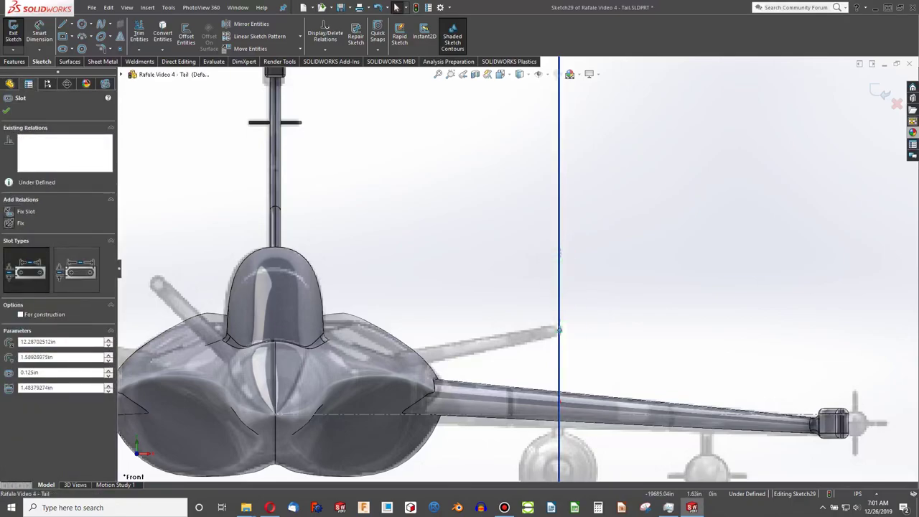
click(505, 332)
scroll(546, 334, down, 6)
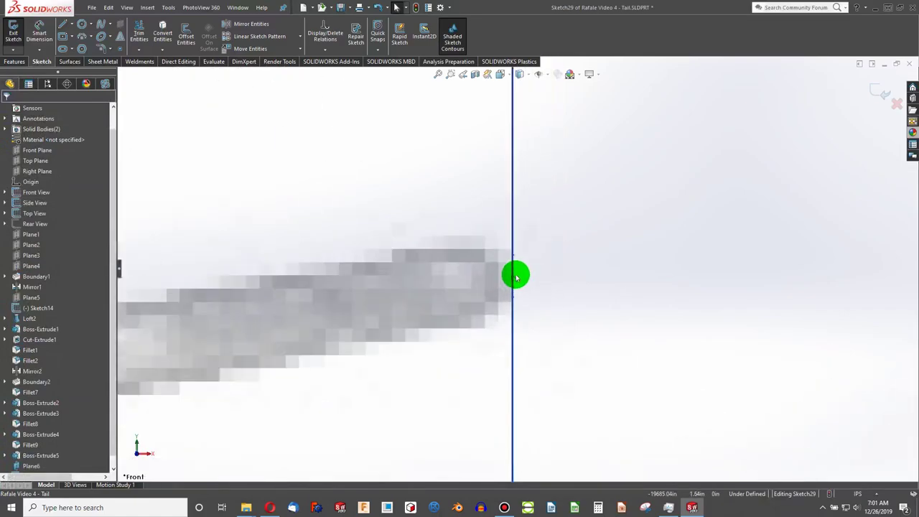
scroll(507, 297, up, 5)
middle_drag(531, 271, 498, 302)
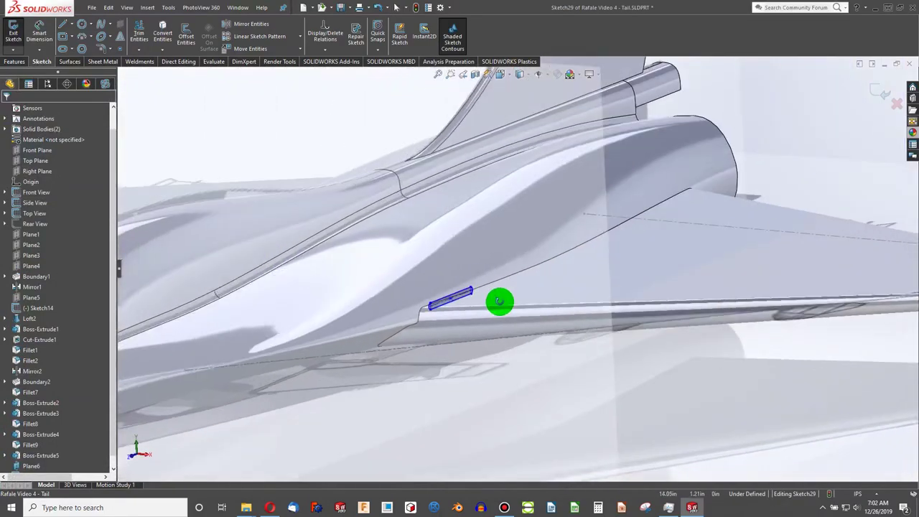
scroll(501, 306, up, 5)
scroll(413, 289, down, 2)
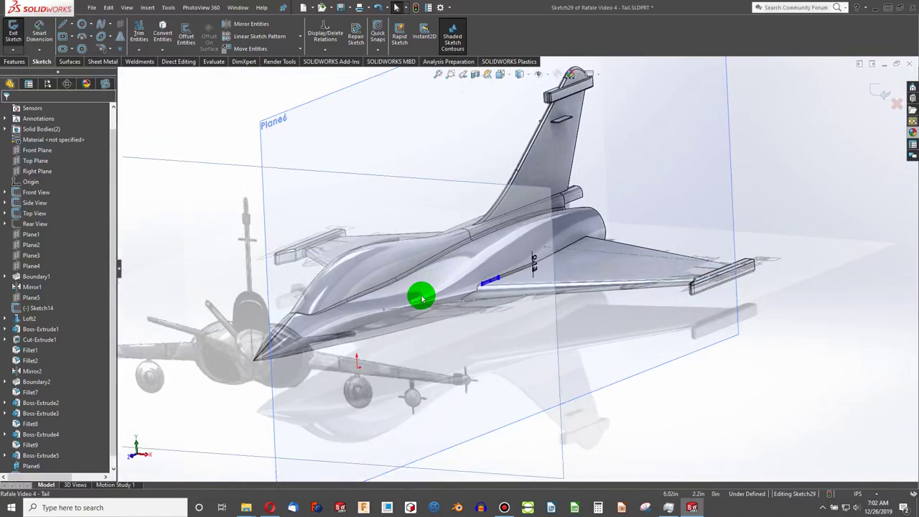
- Dimension the vertical distance between the slot's center and the origin at the nose tip
key(ctrl+1)
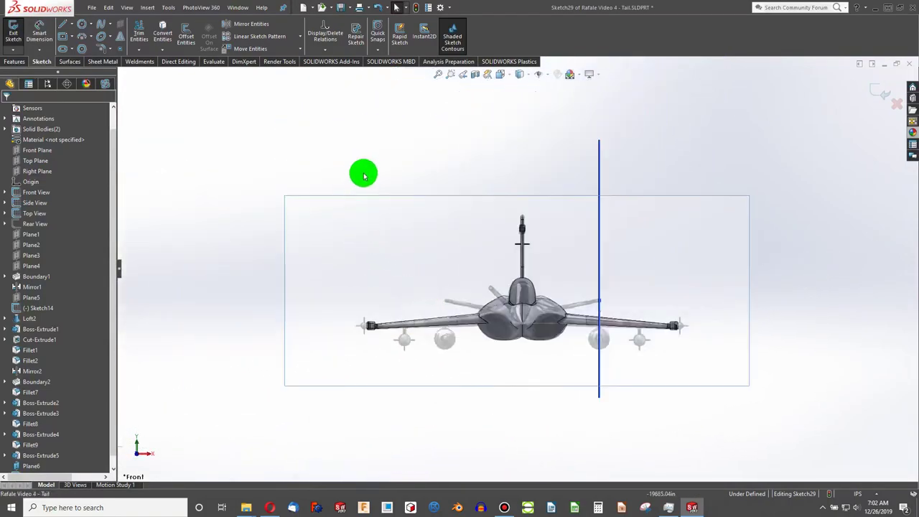
click(365, 168)
key(ctrl+4)
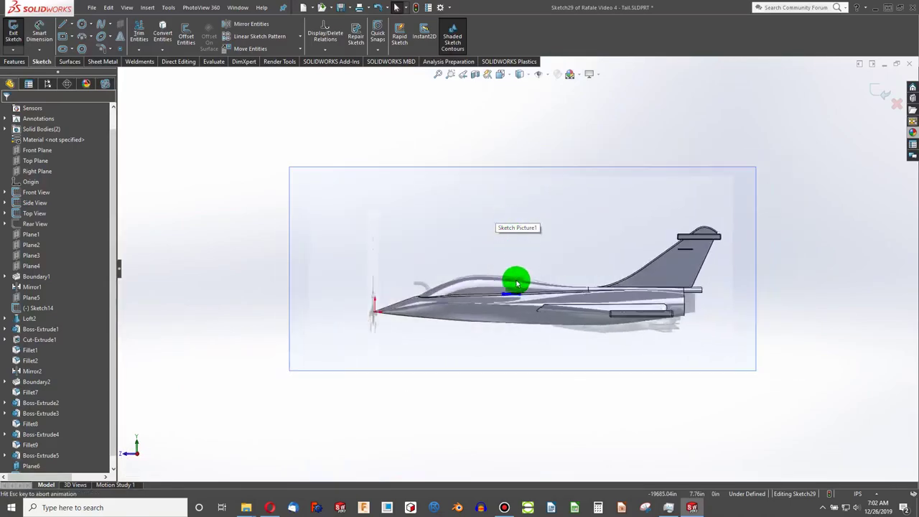
scroll(441, 308, down, 8)
click(38, 33)
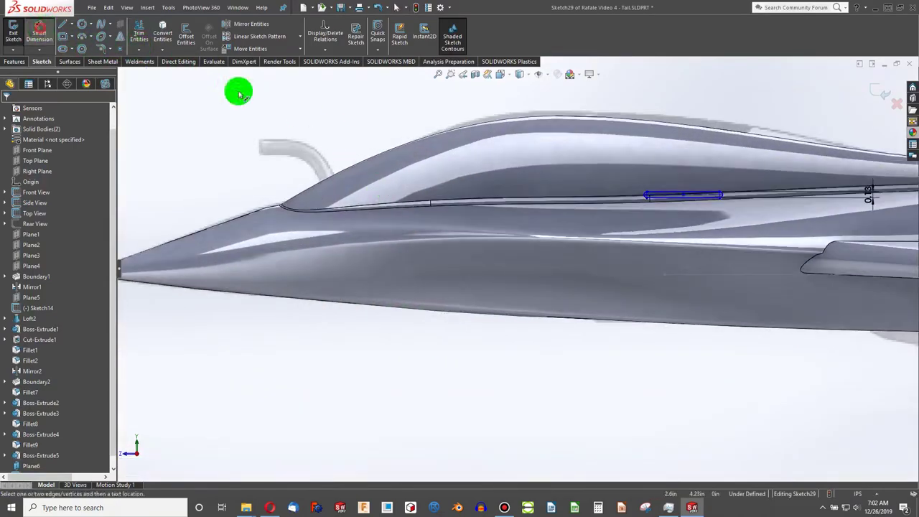
click(682, 197)
scroll(519, 260, up, 3)
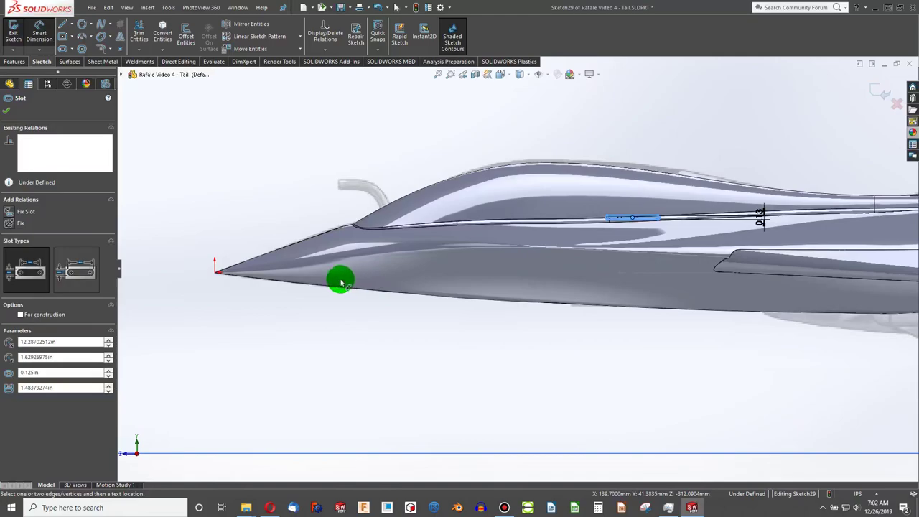
click(217, 277)
click(180, 259)
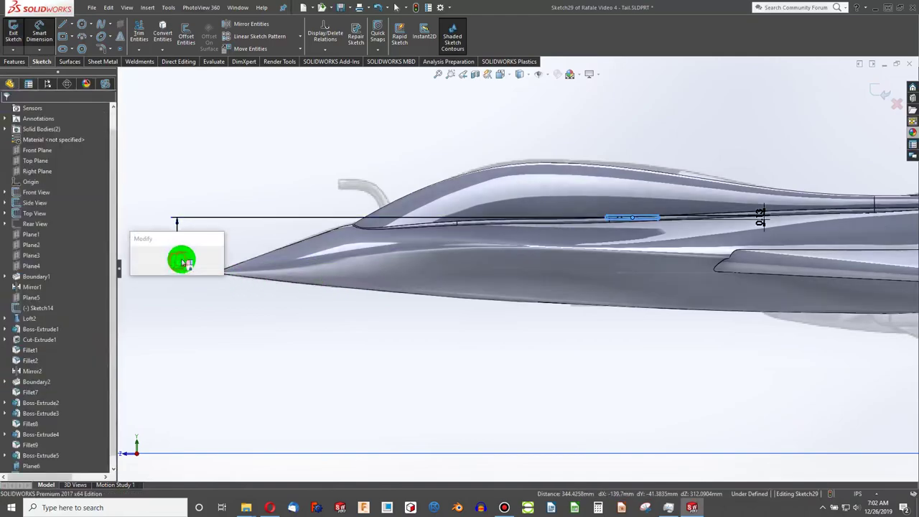
click(137, 259)
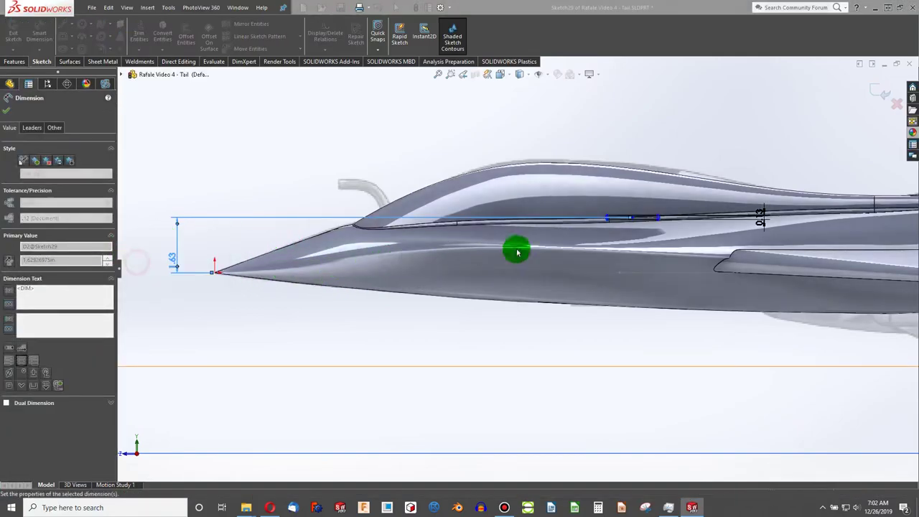
- Move both slot ends aft towards the canard tip in the top reference picture, leaving about 1.00 in between centers
middle_drag(638, 263, 650, 411)
scroll(693, 308, down, 3)
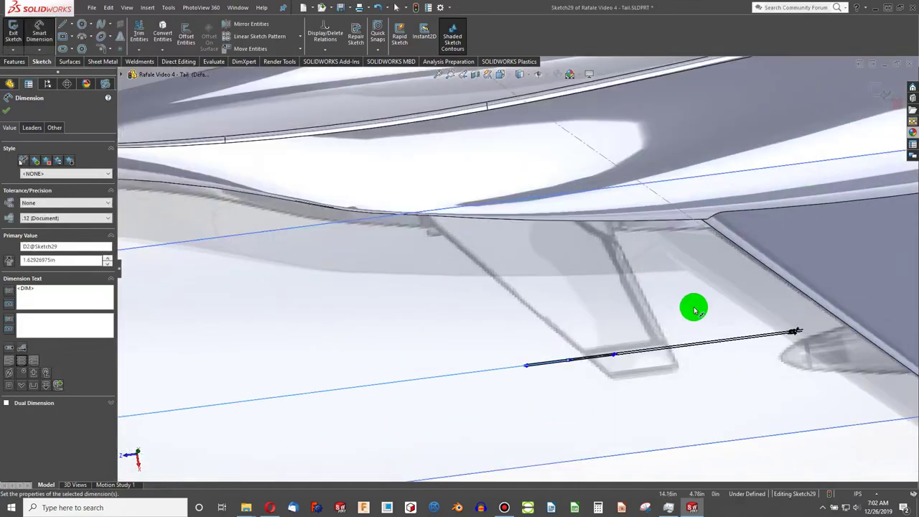
key(Escape)
drag(613, 356, 681, 356)
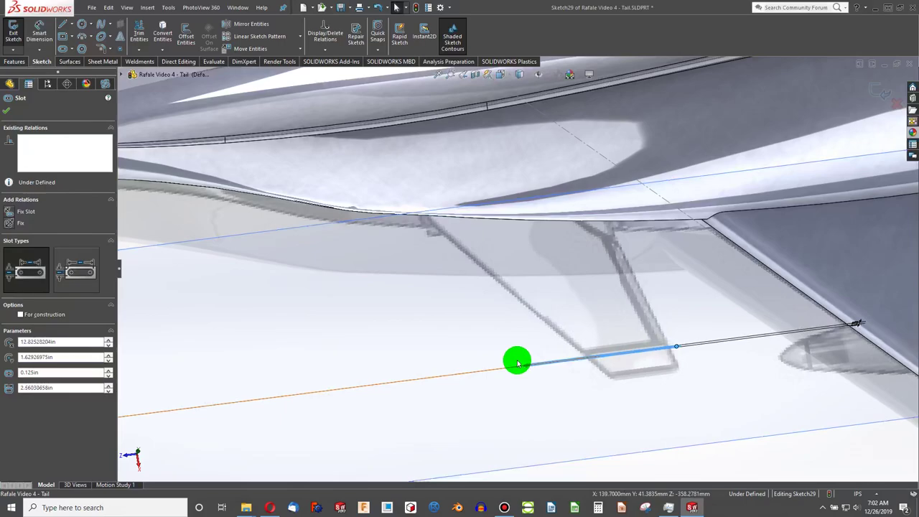
key(Escape)
drag(571, 367, 616, 360)
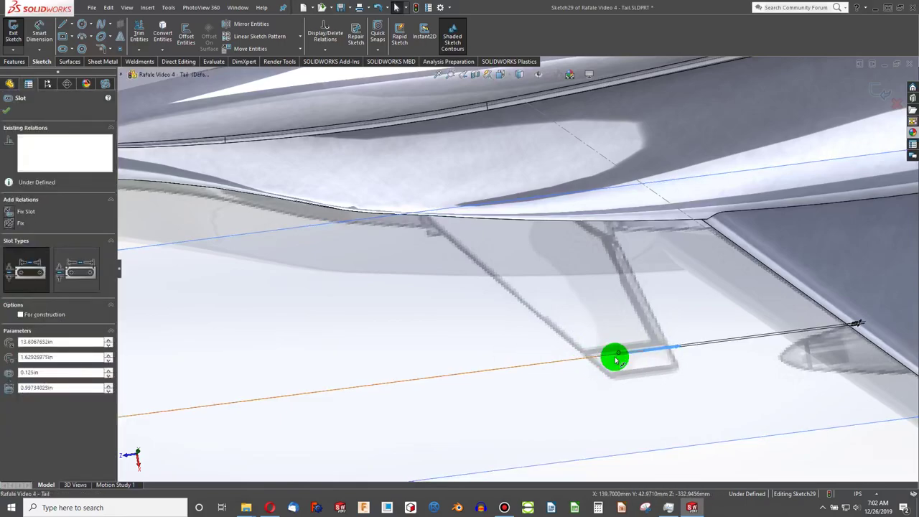
- Extend the slot's rear end to the canard tip's trailing corner in the top picture, about 1.17 in between centers
key(ctrl+3)
key(ctrl+5)
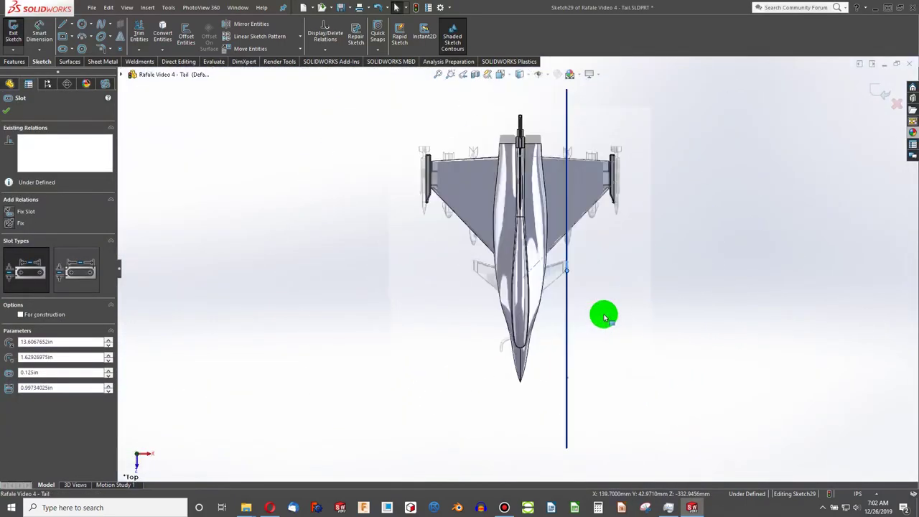
scroll(571, 276, down, 12)
click(544, 252)
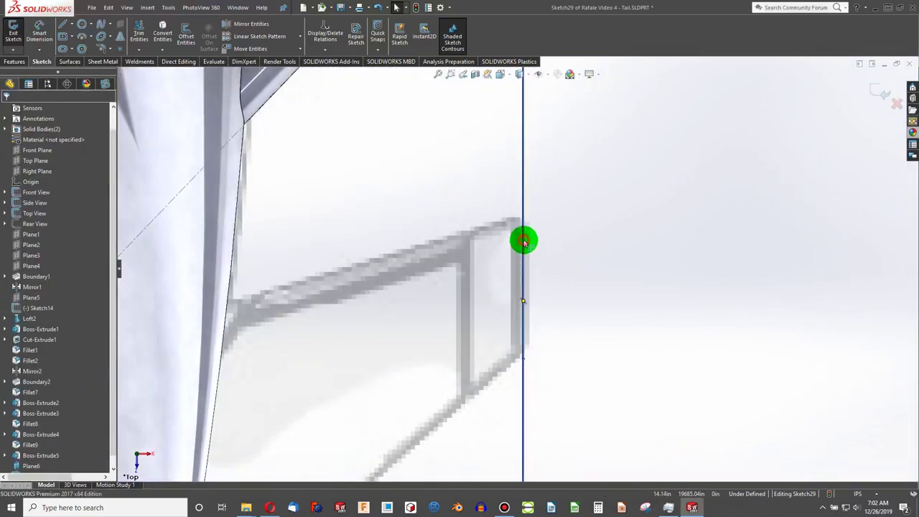
click(524, 242)
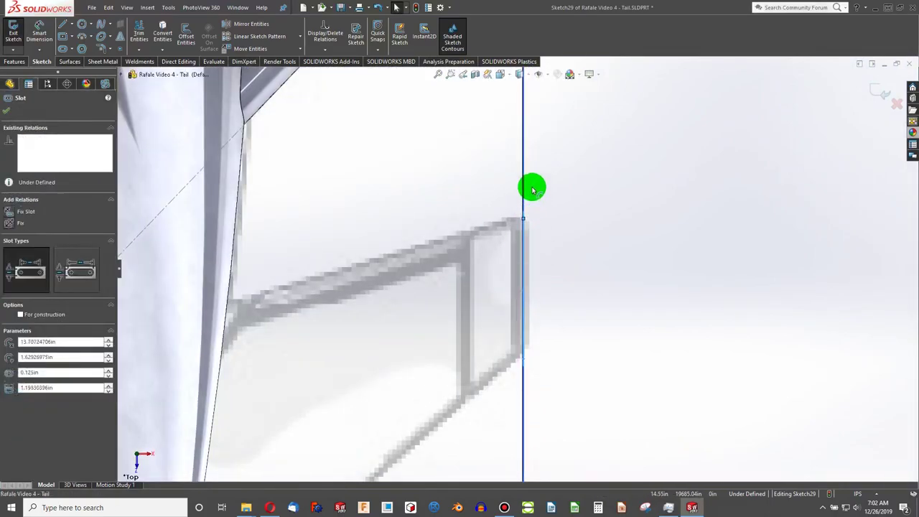
- Pull the slot's front end aft so that it is about 0.93 in between centers
click(523, 361)
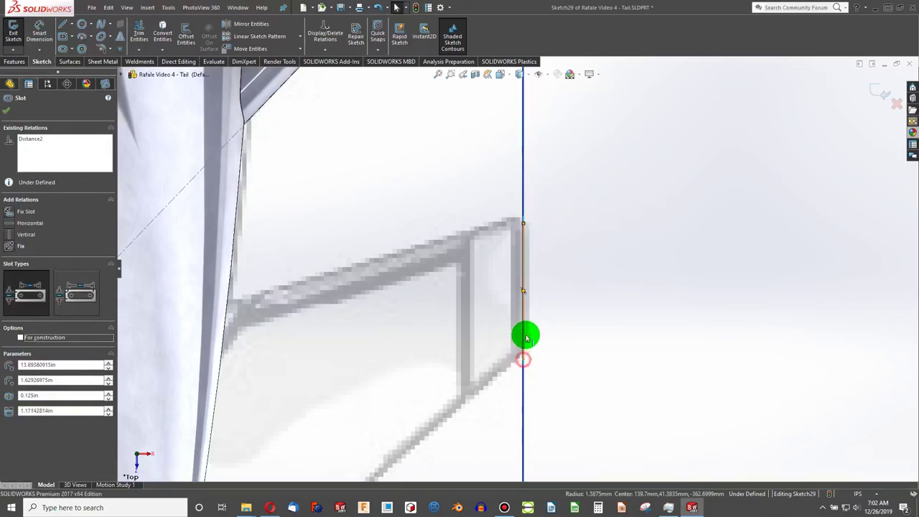
scroll(531, 341, down, 1)
middle_drag(532, 340, 516, 333)
scroll(567, 376, down, 1)
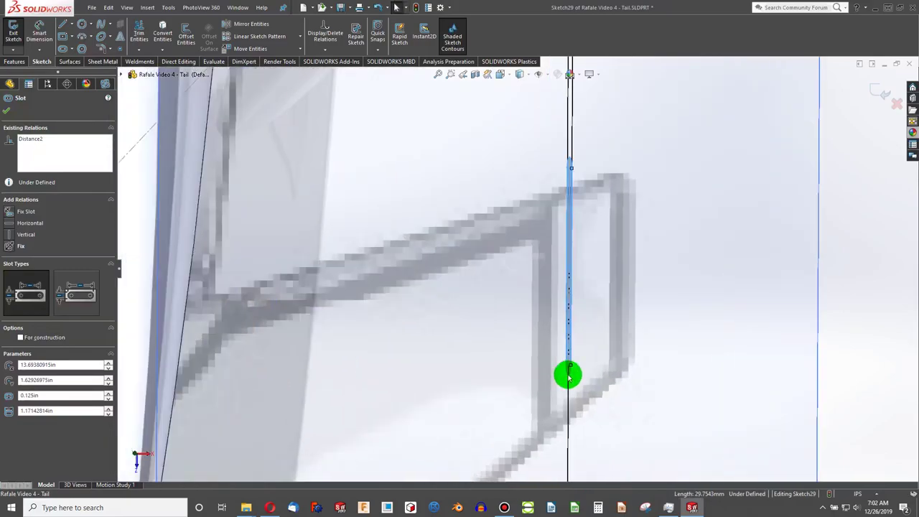
key(Escape)
click(570, 367)
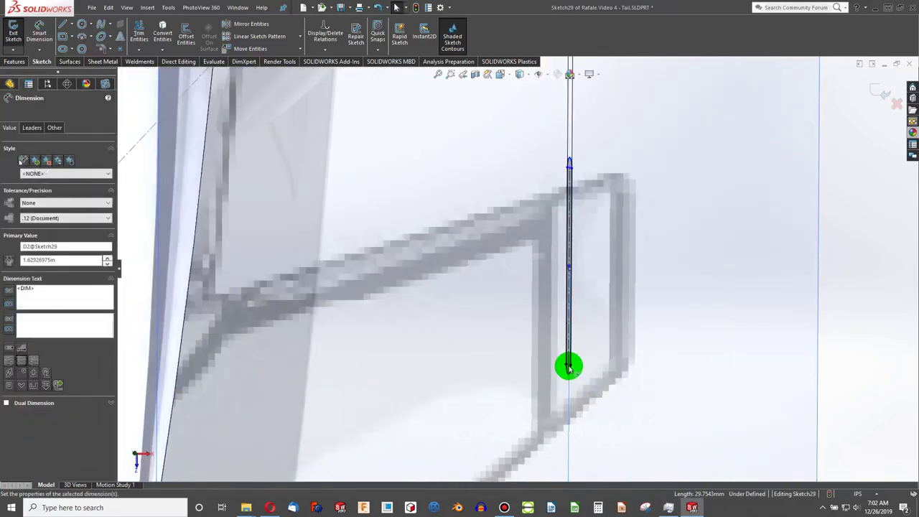
key(Escape)
click(567, 338)
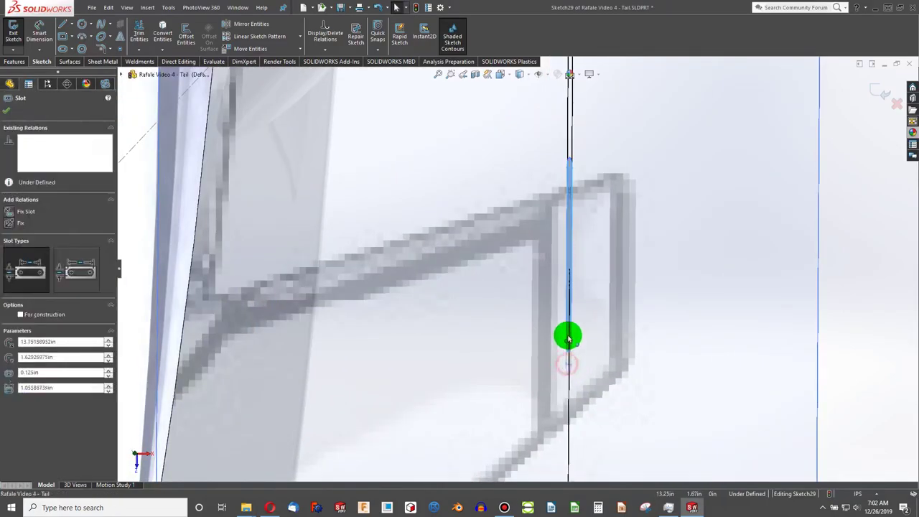
- Pull the slot's front end forward towards the canard tip's front corner, leaving about 1.02 in between centers
key(ctrl+3)
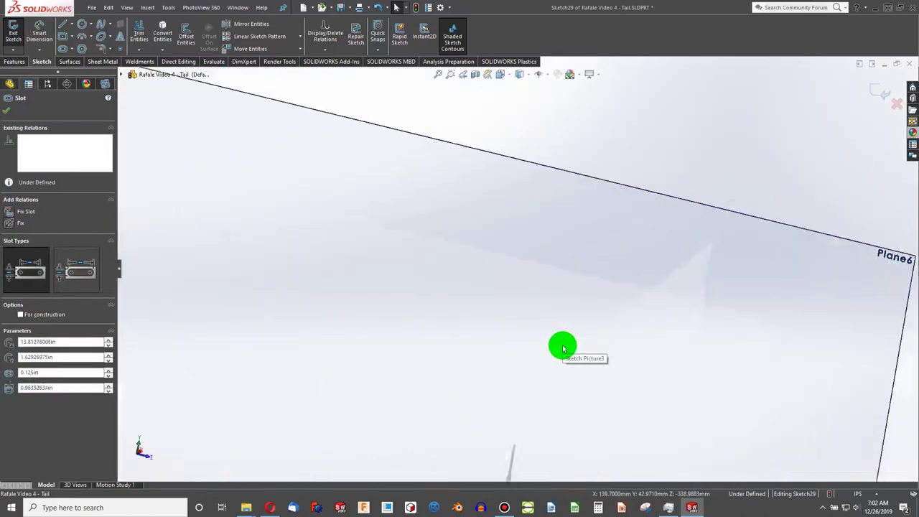
key(ctrl+4)
key(ctrl+5)
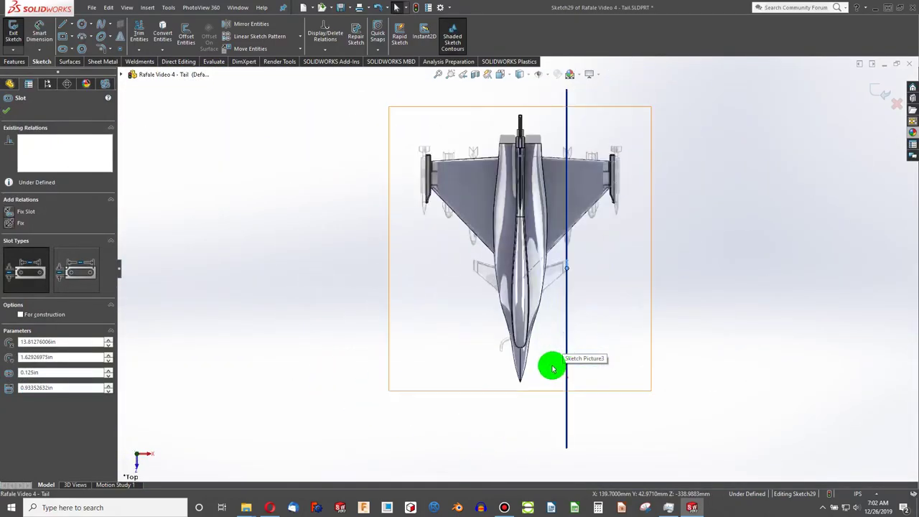
scroll(552, 287, down, 5)
scroll(553, 247, down, 10)
key(Escape)
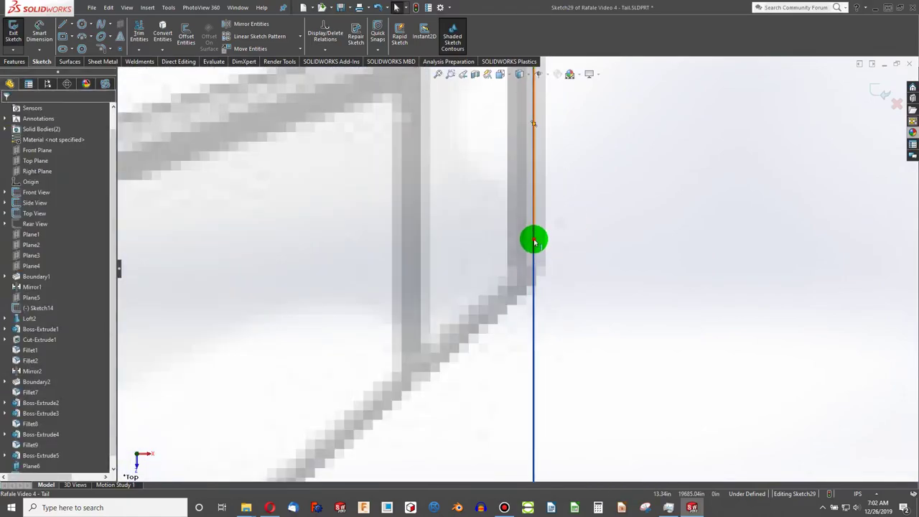
click(534, 242)
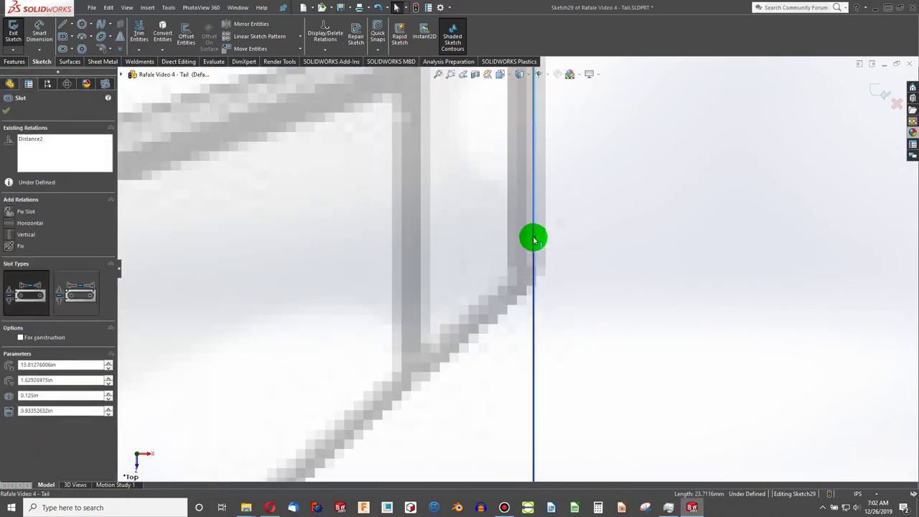
scroll(542, 311, down, 3)
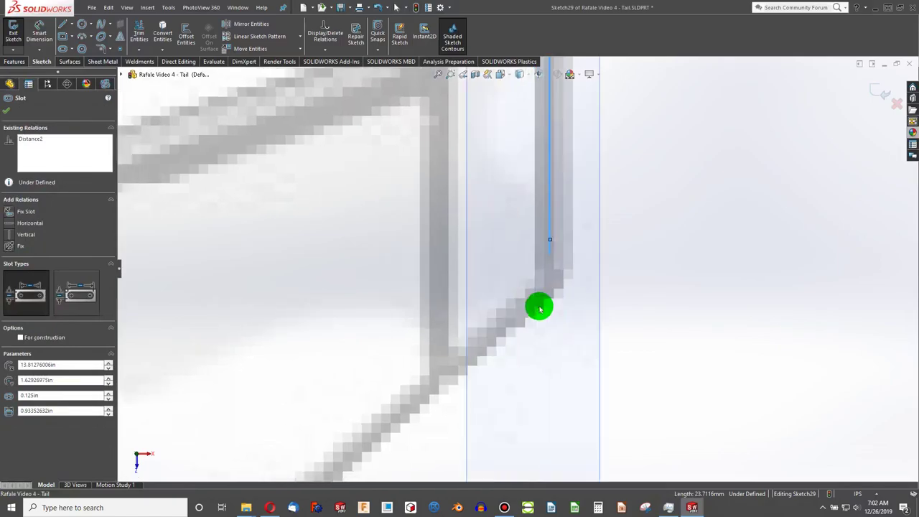
key(Escape)
click(555, 246)
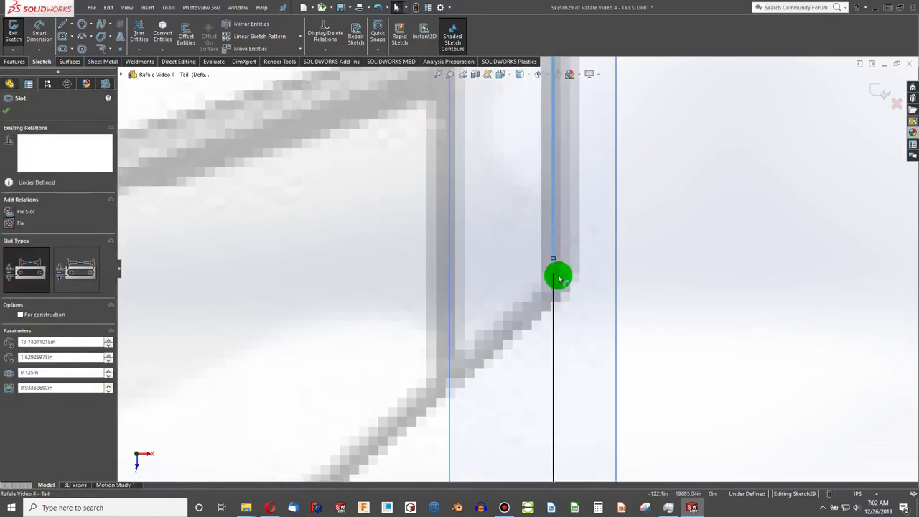
scroll(539, 330, up, 10)
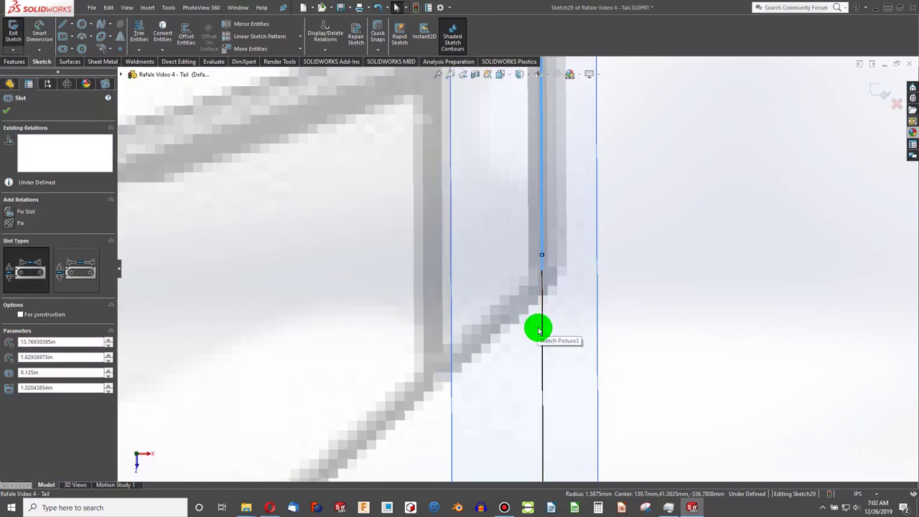
- Hide Plane6, the offset plane that carries the slot sketch
key(ctrl+5)
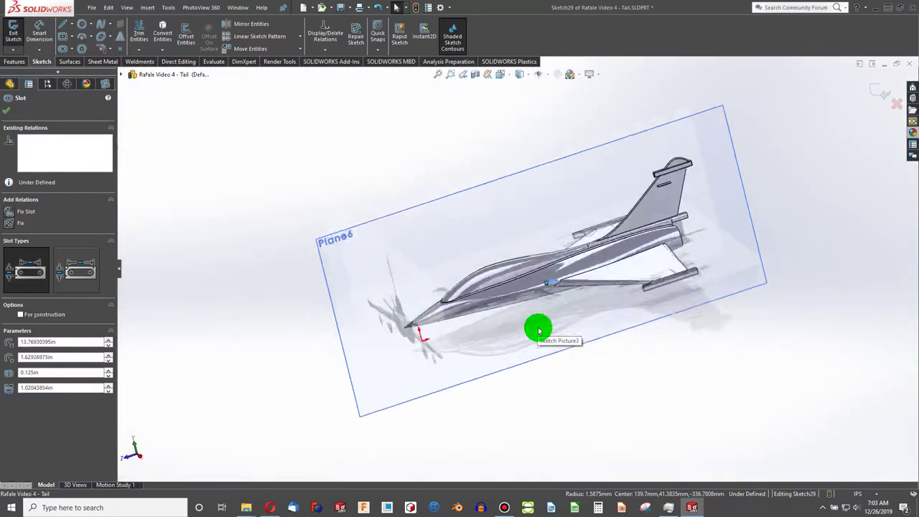
scroll(545, 260, down, 10)
scroll(544, 258, down, 3)
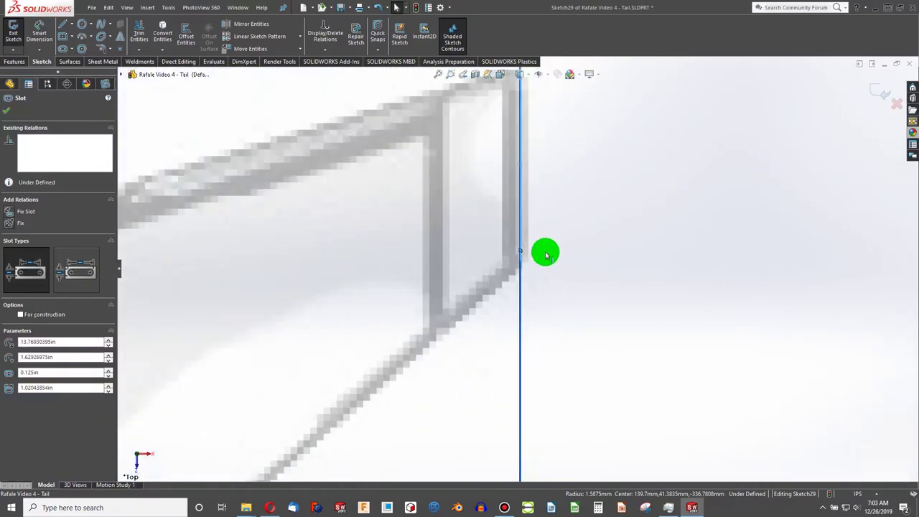
key(Escape)
scroll(549, 226, up, 2)
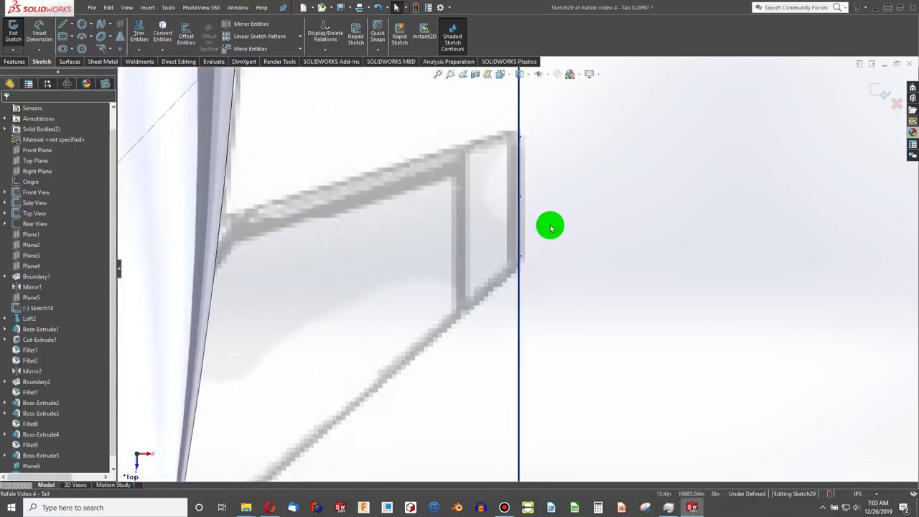
scroll(517, 142, down, 5)
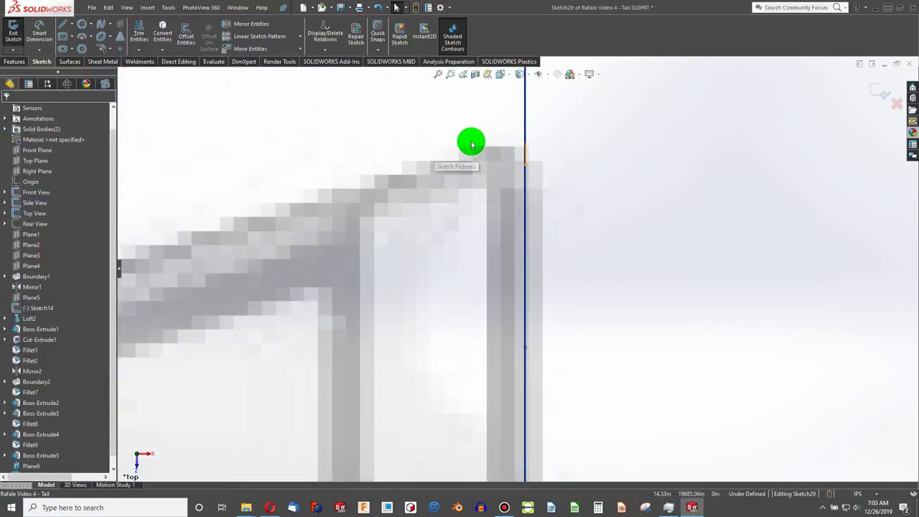
right_click(525, 116)
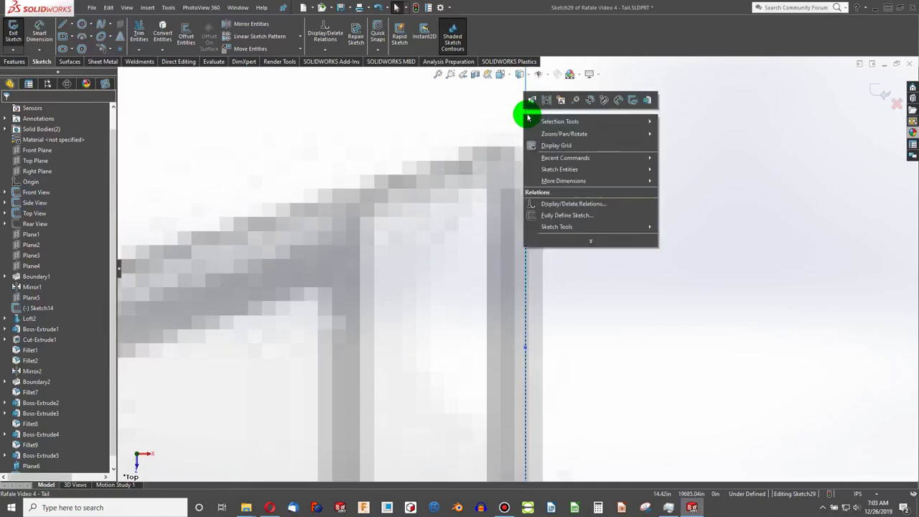
click(487, 117)
scroll(56, 408, down, 1)
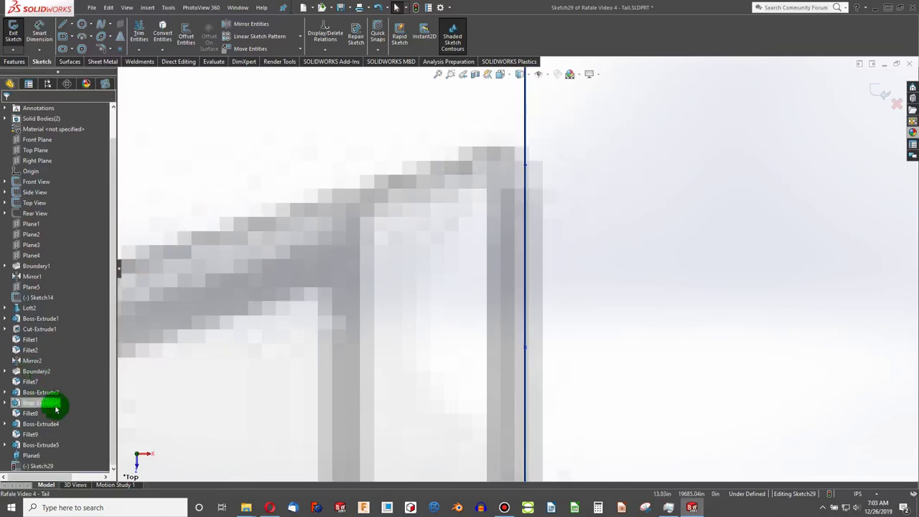
right_click(36, 456)
click(57, 342)
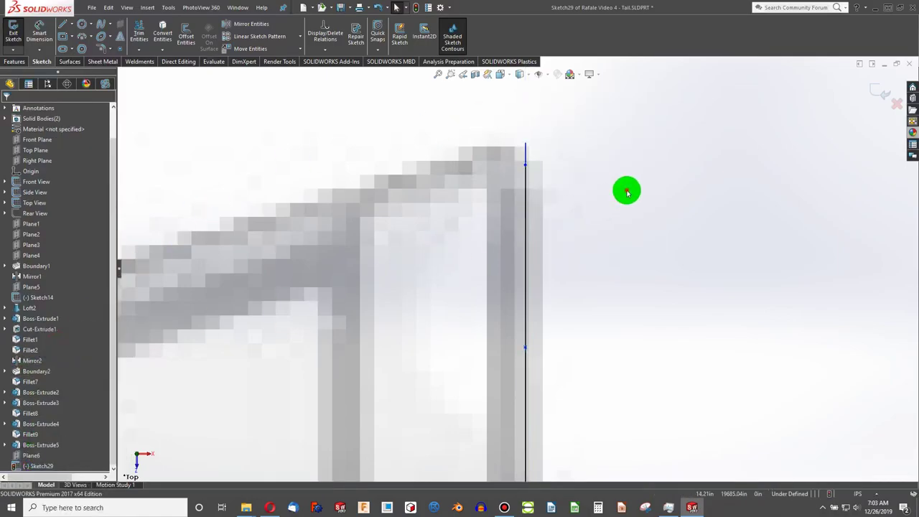
- Extend the slot's front end to the canard tip's front corner in the top picture, about 1.08 in between centers
scroll(581, 213, up, 5)
scroll(538, 268, down, 6)
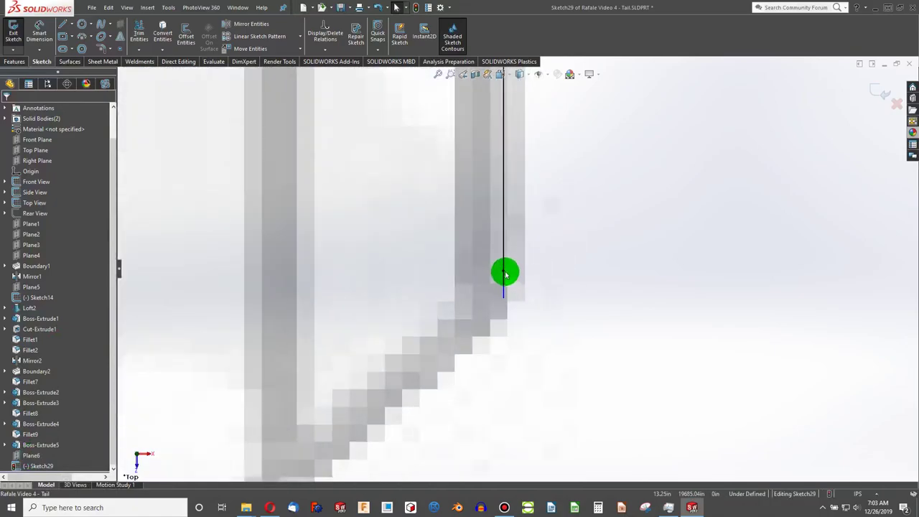
click(502, 272)
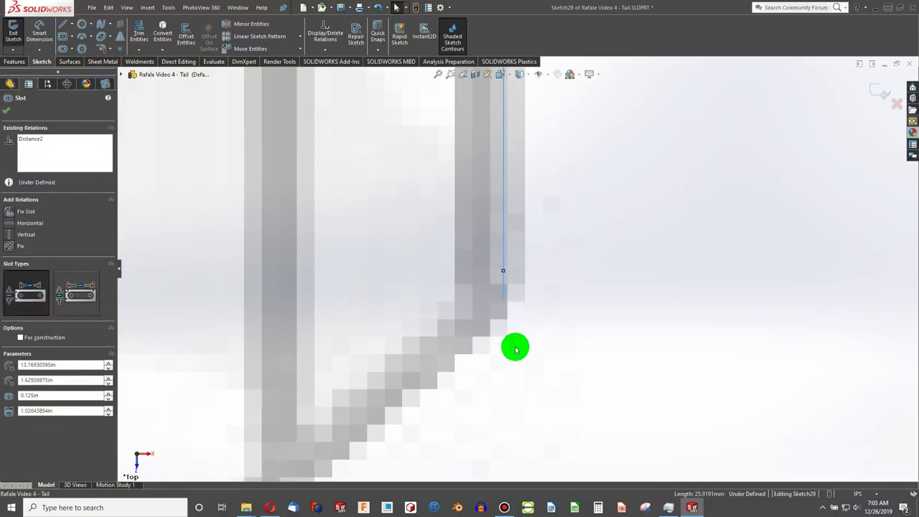
click(515, 349)
click(503, 275)
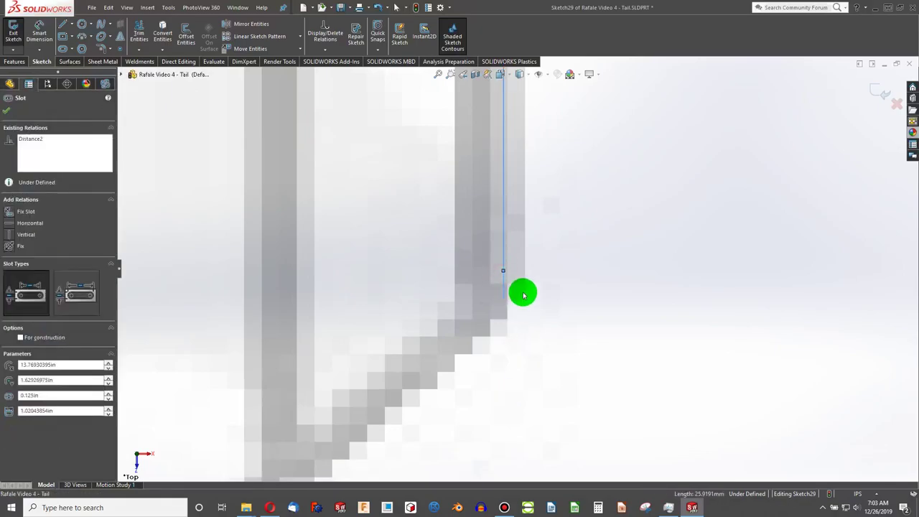
middle_drag(522, 295, 521, 291)
click(559, 275)
scroll(535, 277, down, 5)
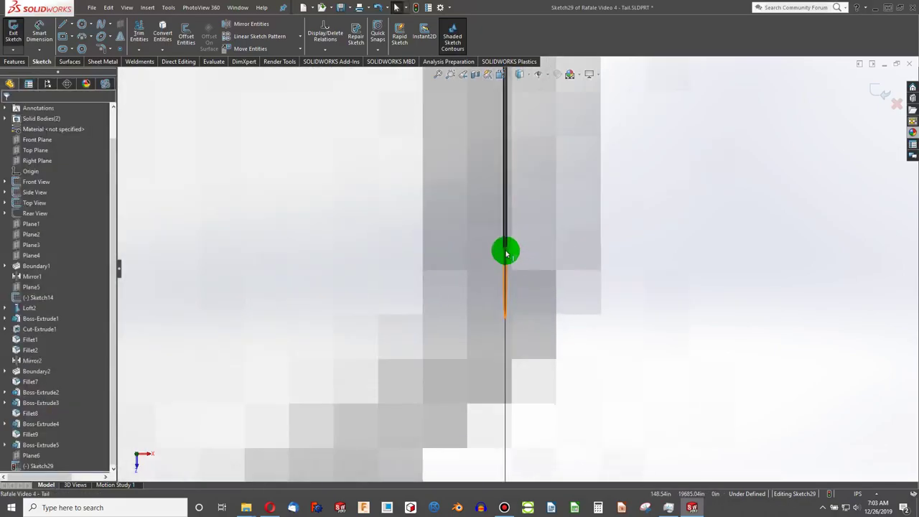
click(504, 251)
drag(522, 359, 522, 355)
scroll(534, 365, up, 8)
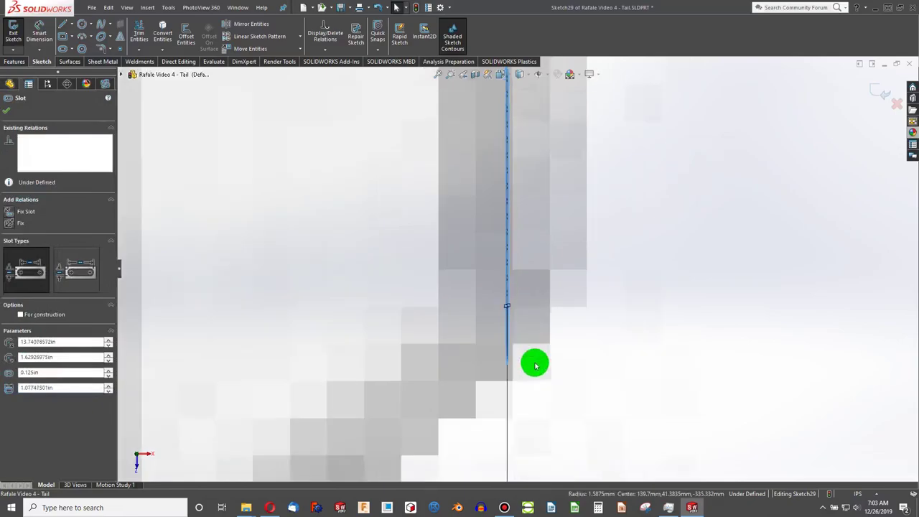
- Examine the slot's fit against the canard tip in the reference picture from the side, above, below and at an angle
middle_drag(543, 279, 544, 280)
key(ctrl+4)
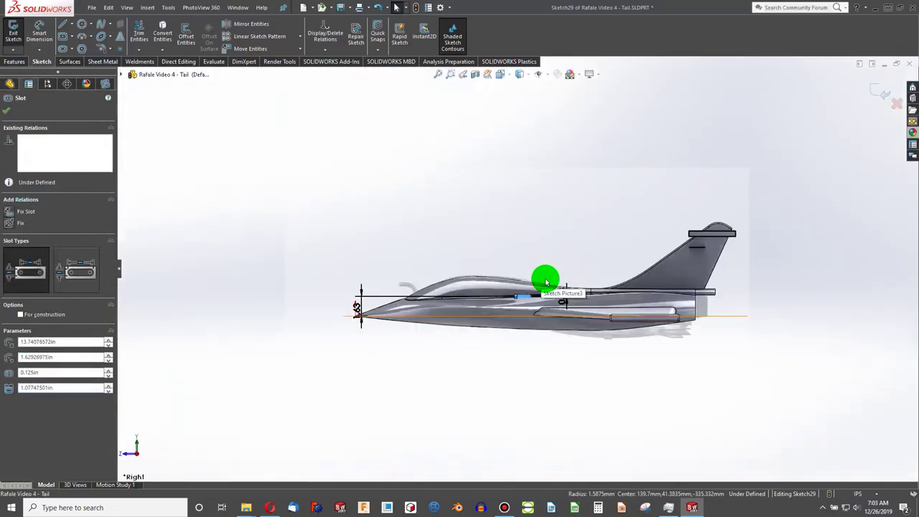
key(ctrl+3)
key(ctrl+5)
scroll(546, 282, down, 10)
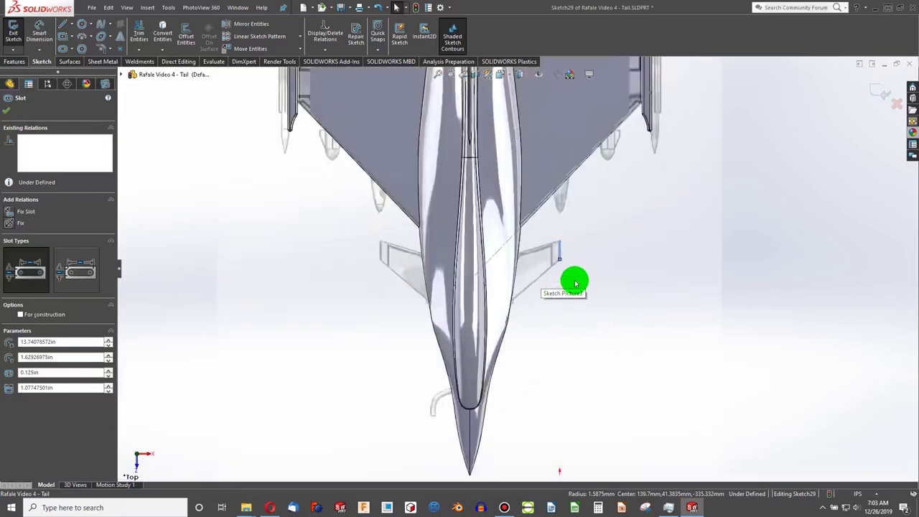
scroll(490, 226, up, 3)
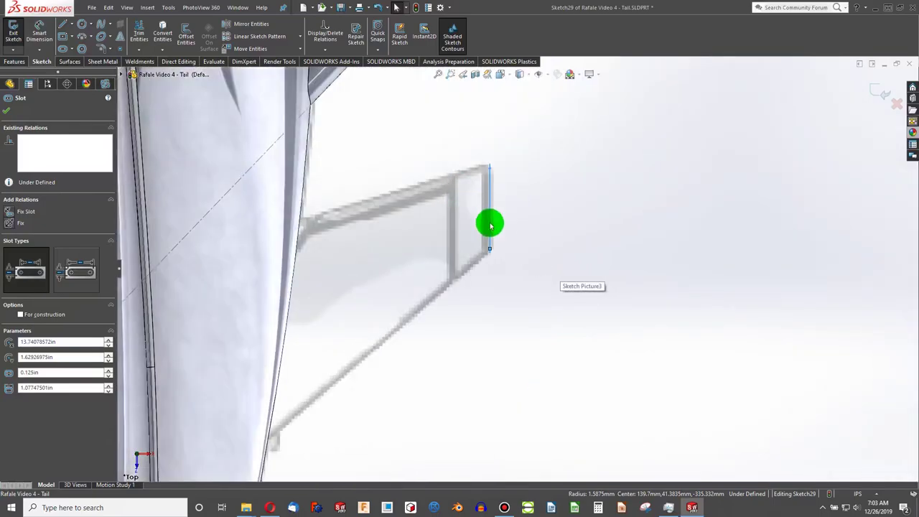
middle_drag(522, 252, 478, 299)
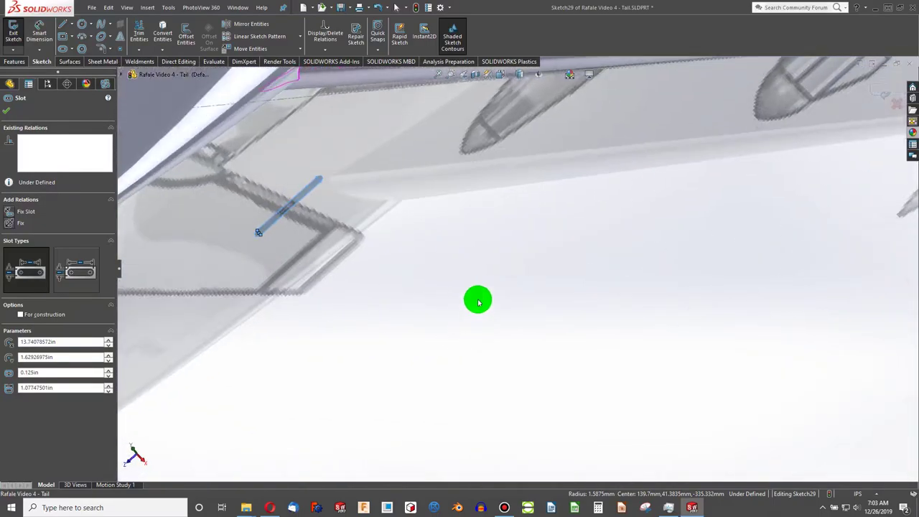
middle_drag(332, 295, 332, 295)
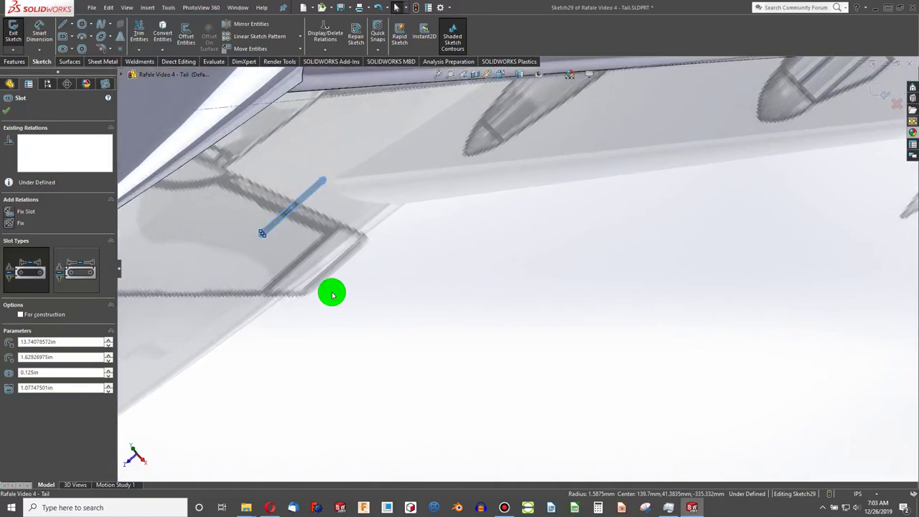
key(ctrl+6)
scroll(554, 279, down, 4)
click(640, 289)
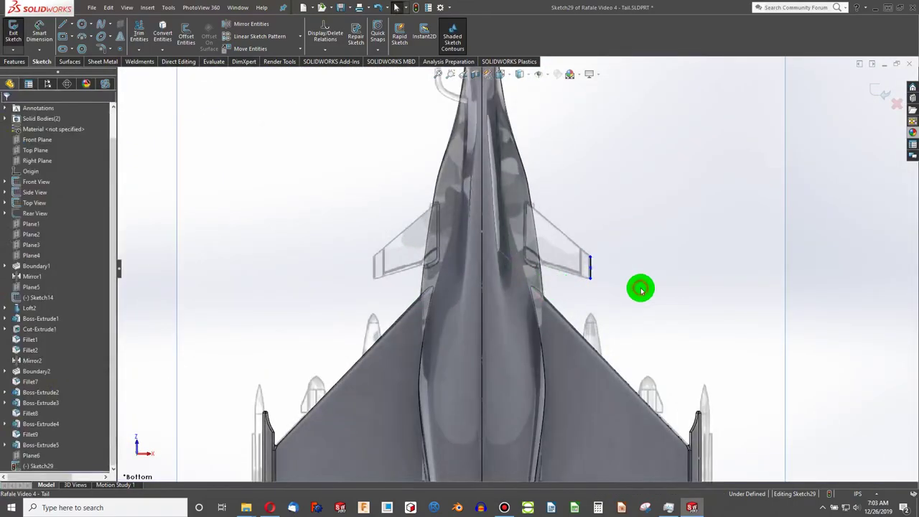
key(ctrl+7)
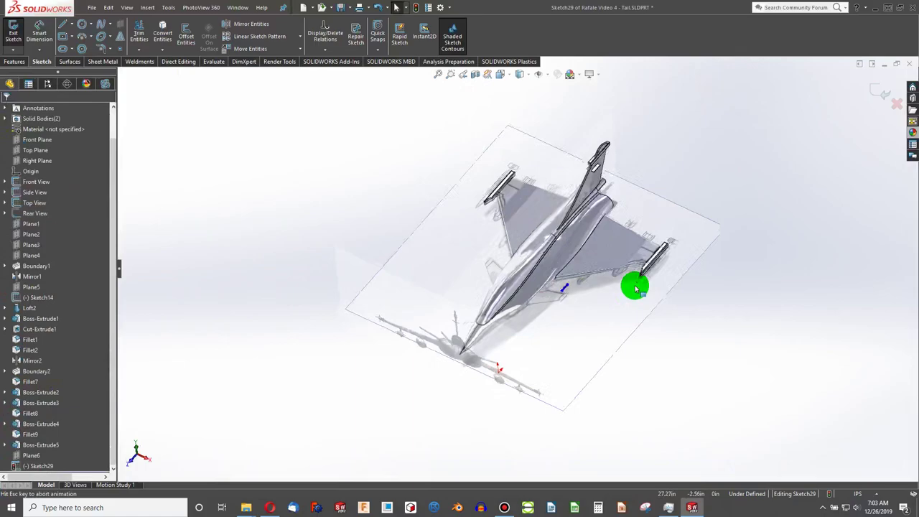
key(ctrl+5)
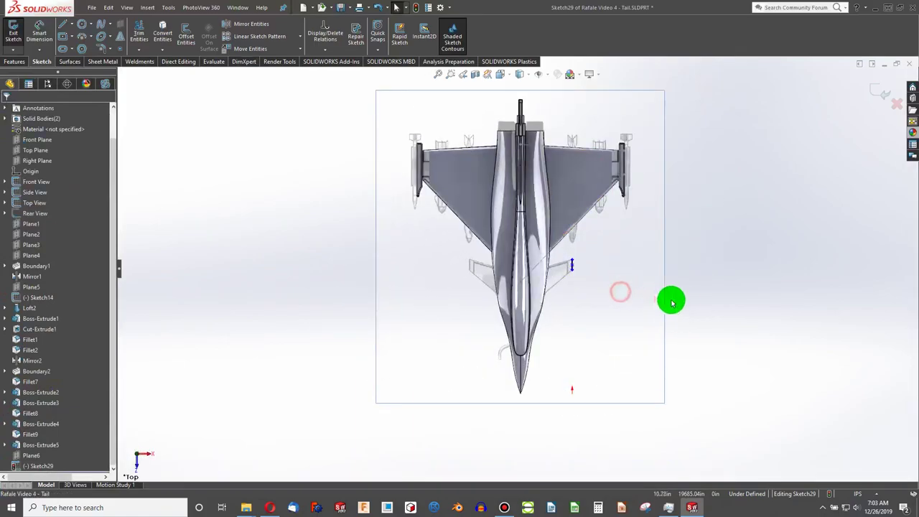
- Dimension the horizontal distance between the slot's front arc center and the origin at the nose tip
key(ctrl+4)
scroll(463, 273, down, 5)
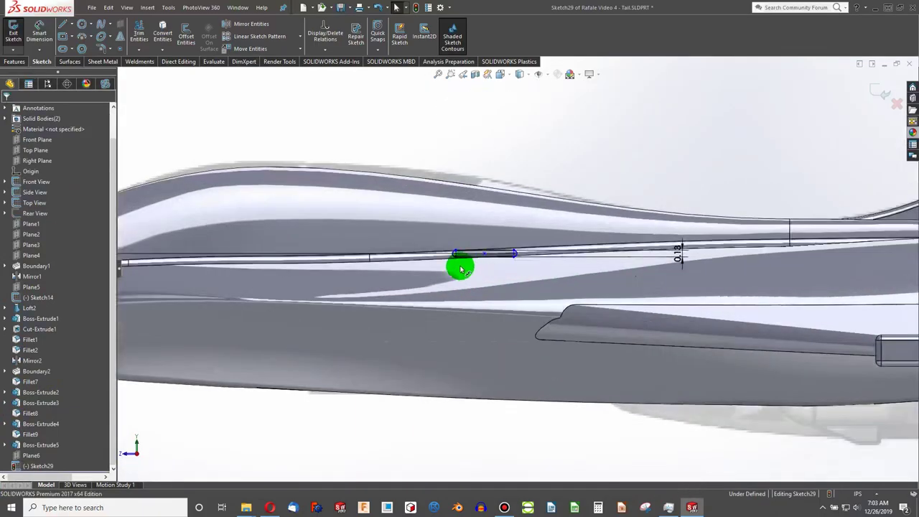
scroll(461, 269, down, 3)
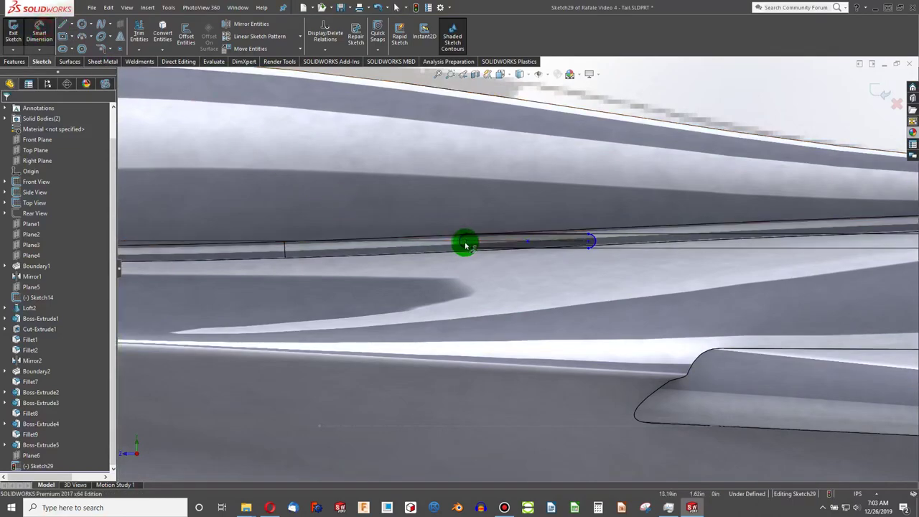
click(479, 257)
scroll(409, 304, up, 6)
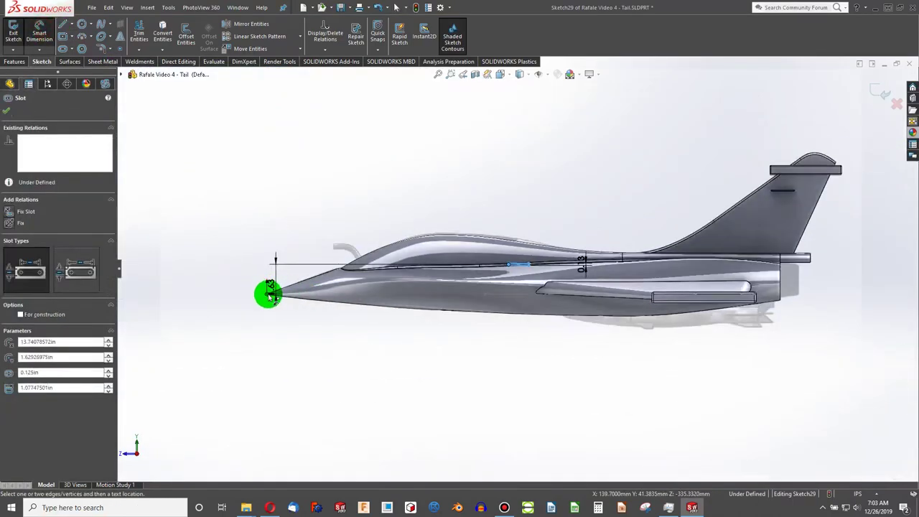
click(268, 294)
click(376, 196)
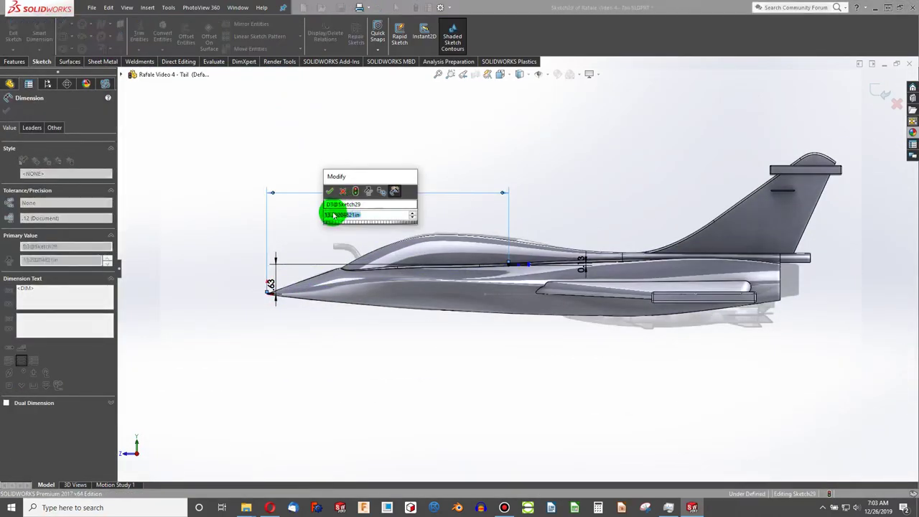
click(329, 192)
- Dimension the horizontal distance between the slot's rear arc center and the origin at the nose tip
scroll(531, 270, down, 8)
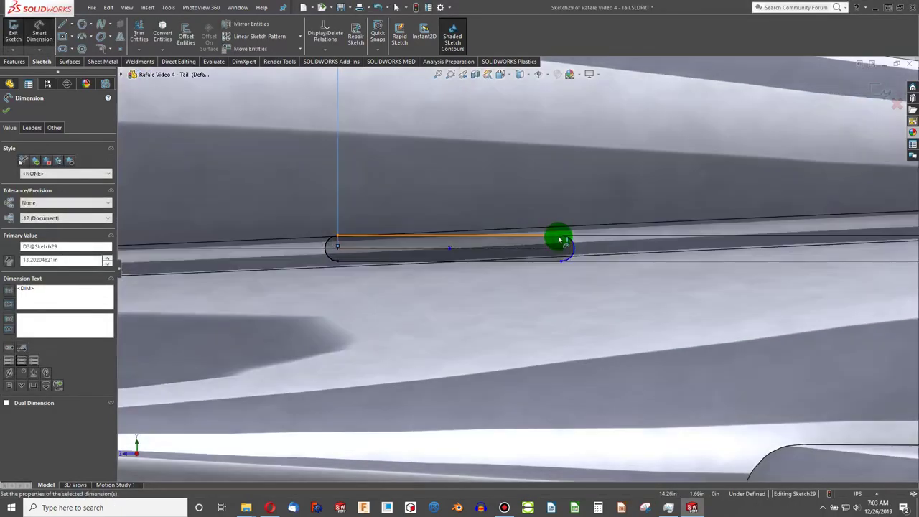
click(561, 247)
scroll(334, 303, up, 8)
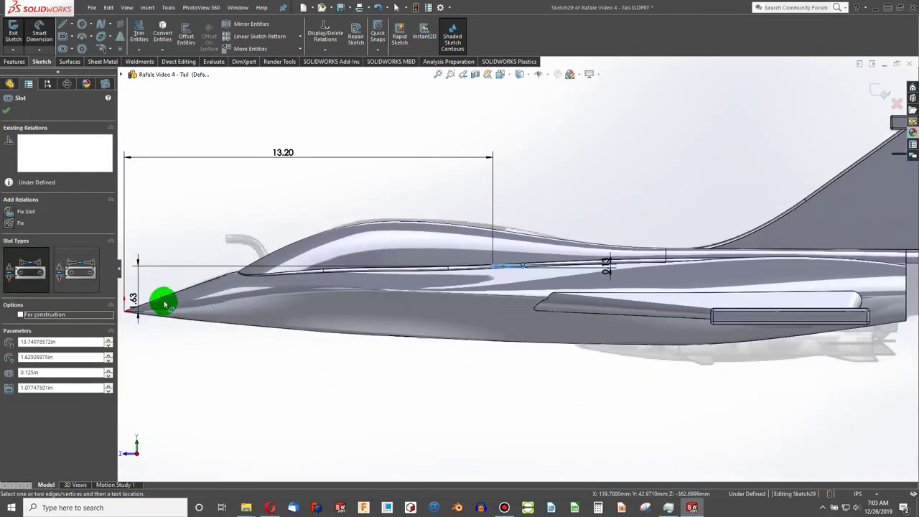
click(125, 311)
click(330, 140)
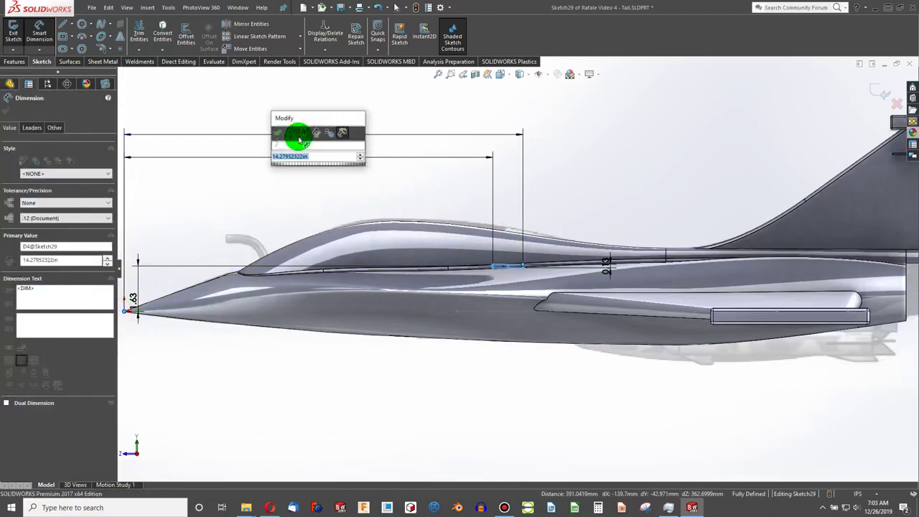
click(275, 134)
scroll(539, 259, down, 5)
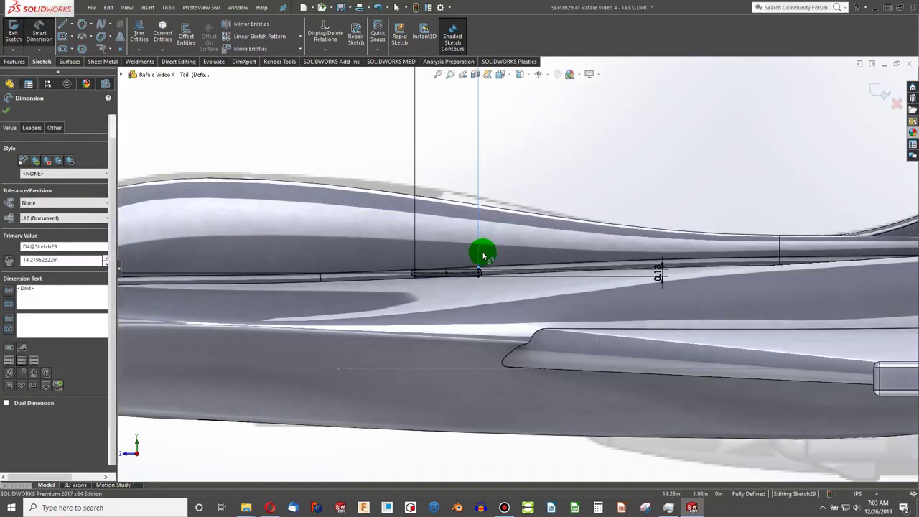
- Add sketch points at the midpoints of the tip slot's two end arcs and finish the sketch
scroll(481, 258, up, 4)
key(Escape)
scroll(473, 296, up, 3)
middle_drag(476, 295, 510, 365)
scroll(580, 275, down, 8)
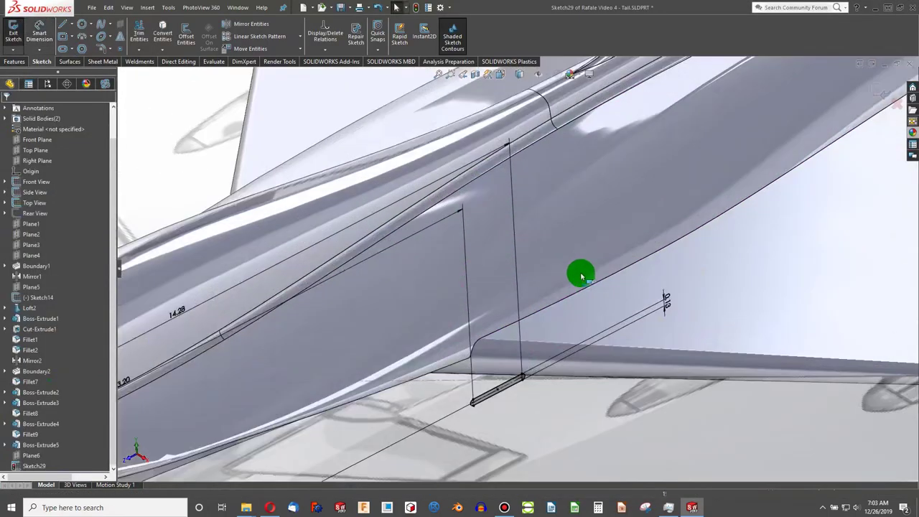
scroll(473, 408, down, 3)
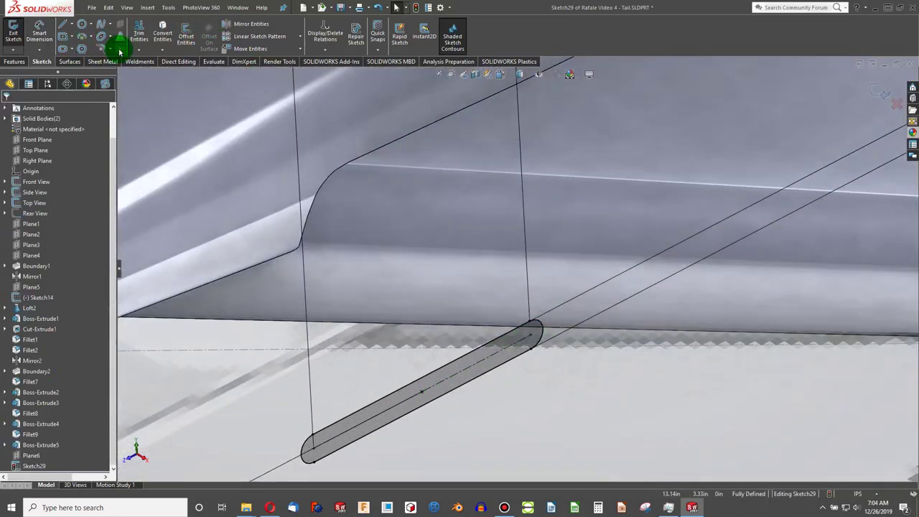
click(119, 49)
click(223, 391)
click(301, 455)
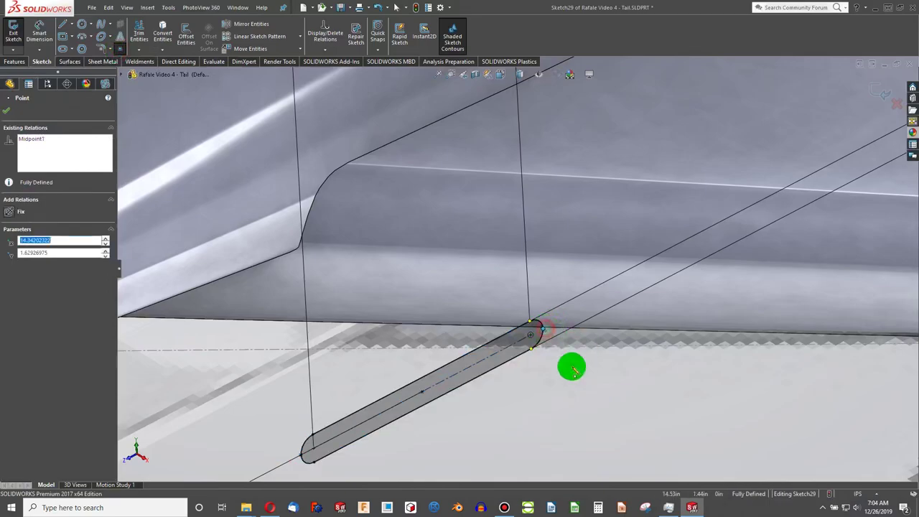
scroll(545, 369, up, 3)
click(514, 368)
scroll(535, 296, down, 3)
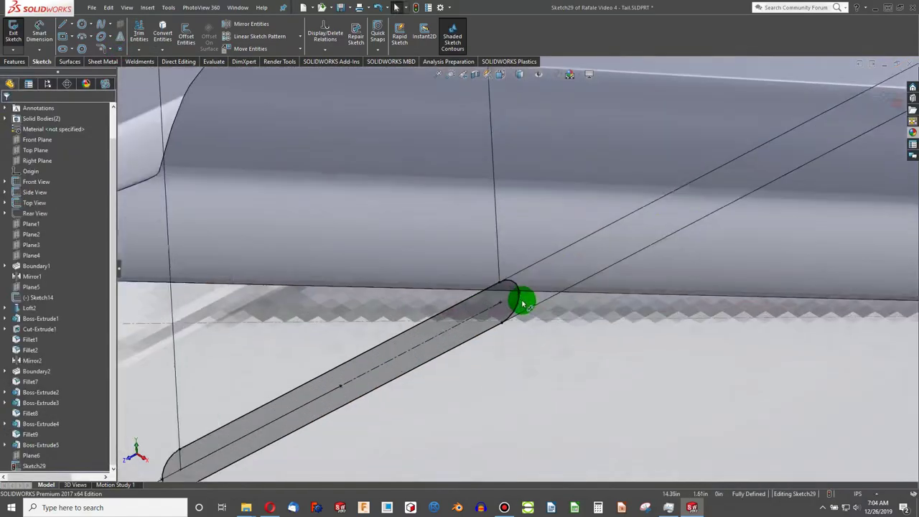
scroll(500, 311, up, 5)
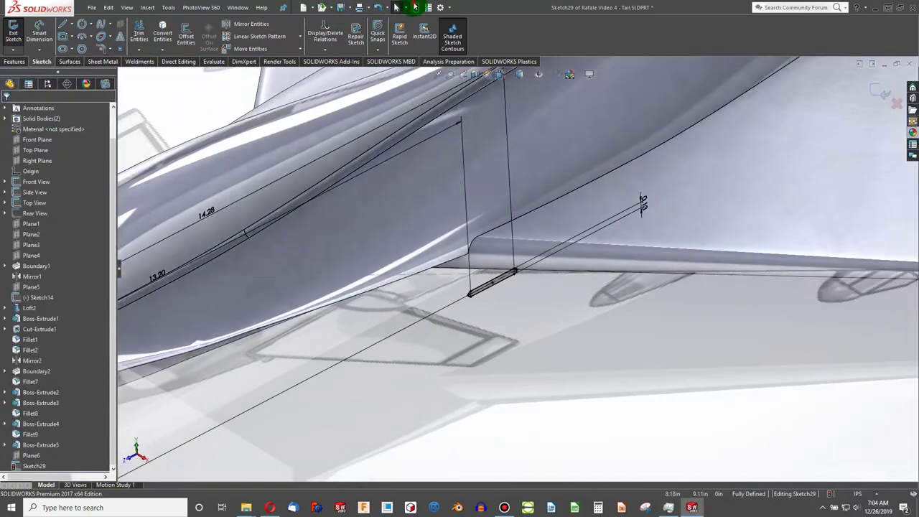
click(416, 7)
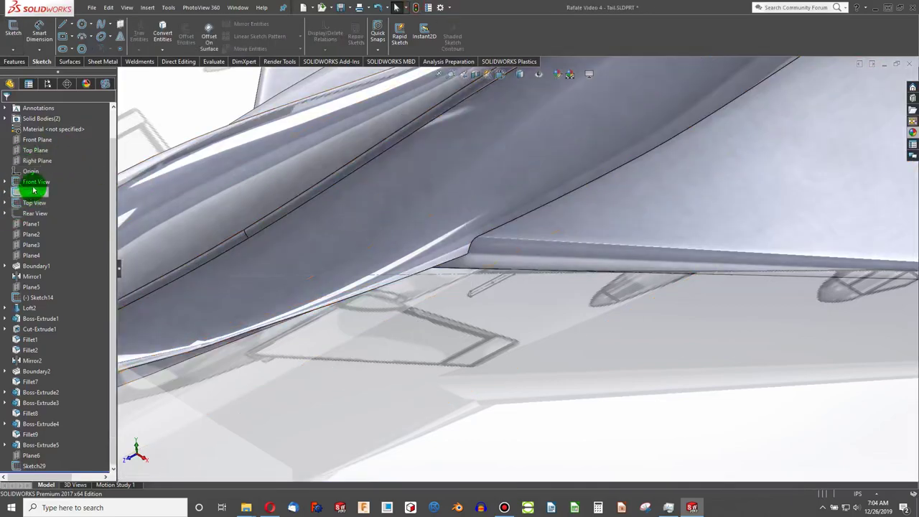
- On the Top Plane, sketch a centerline along the canard's trailing edge from the tip's rear corner to the fuselage's middle axis
click(33, 213)
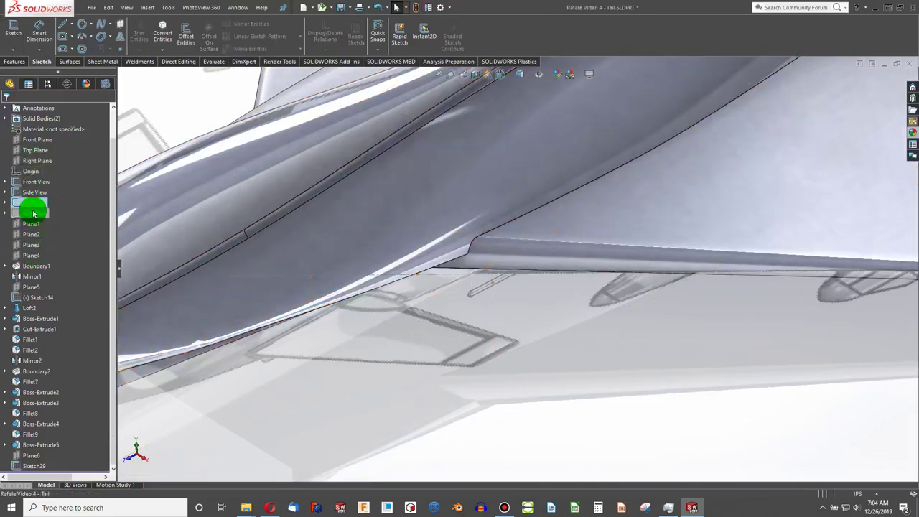
drag(39, 175, 33, 150)
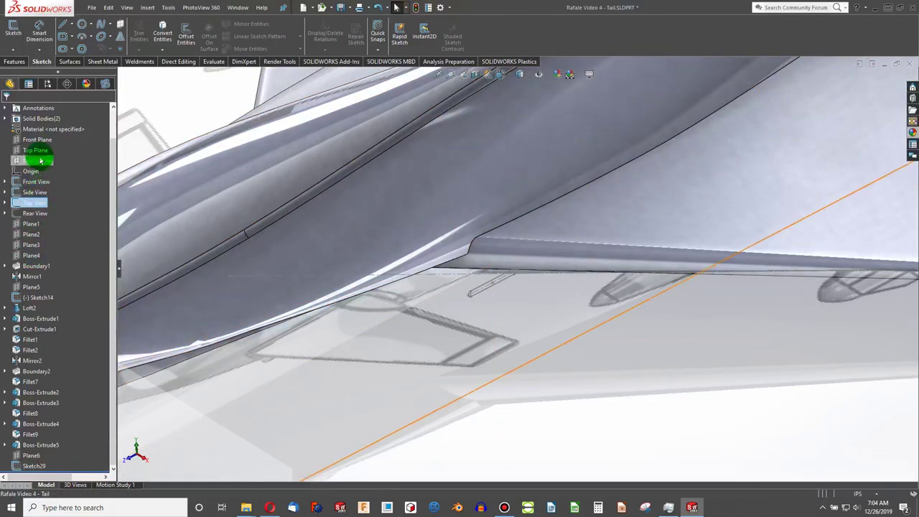
click(7, 31)
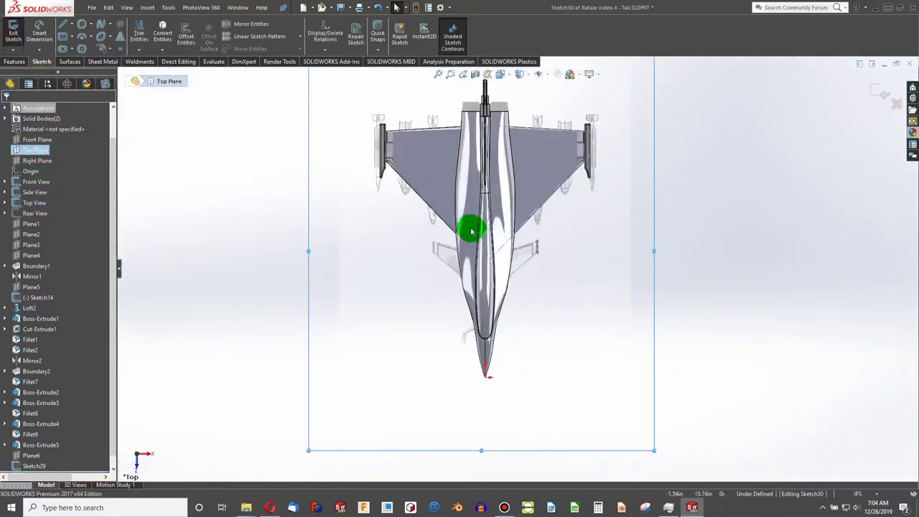
scroll(488, 241, down, 5)
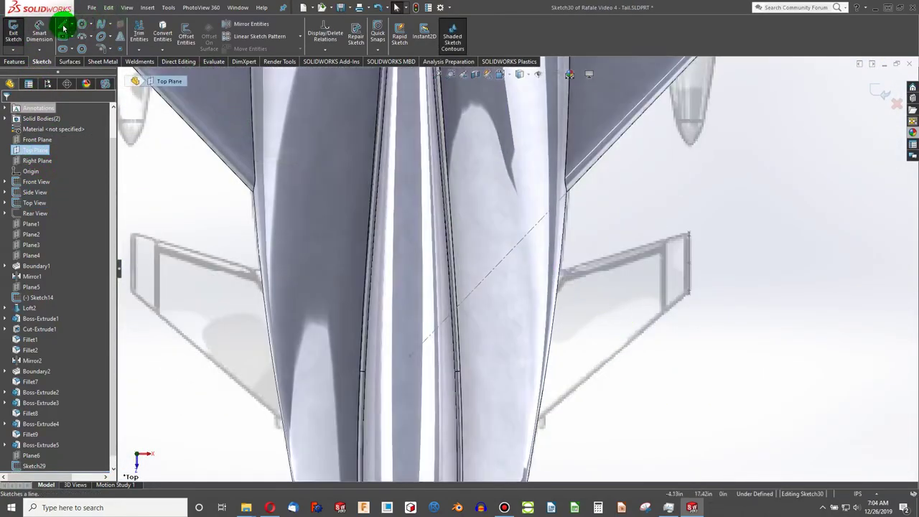
click(70, 26)
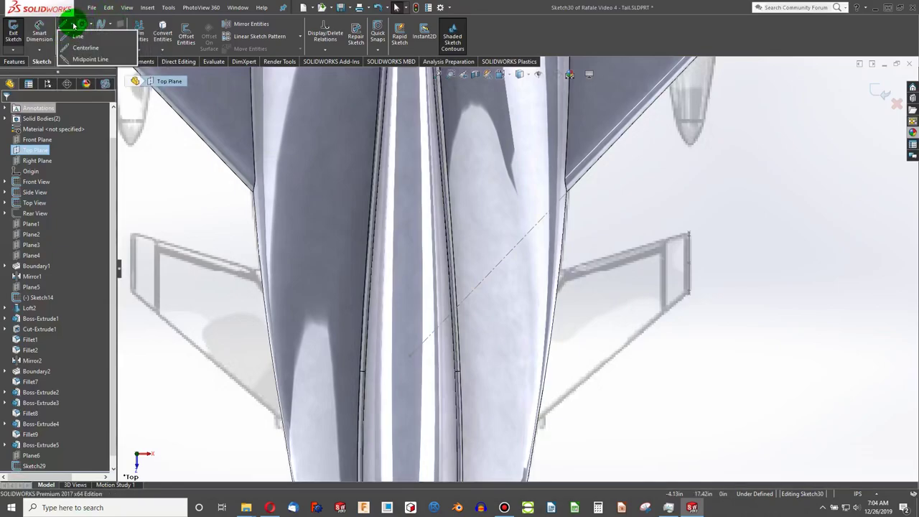
click(74, 48)
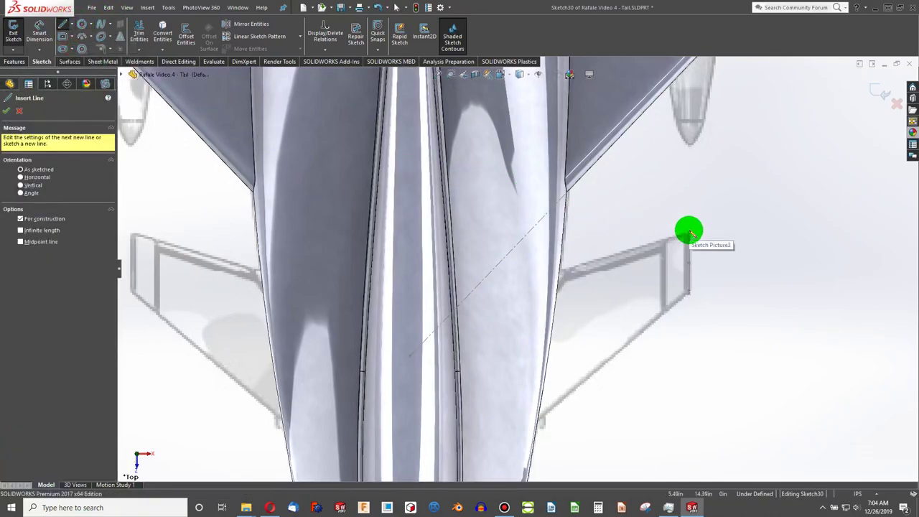
drag(681, 234, 445, 307)
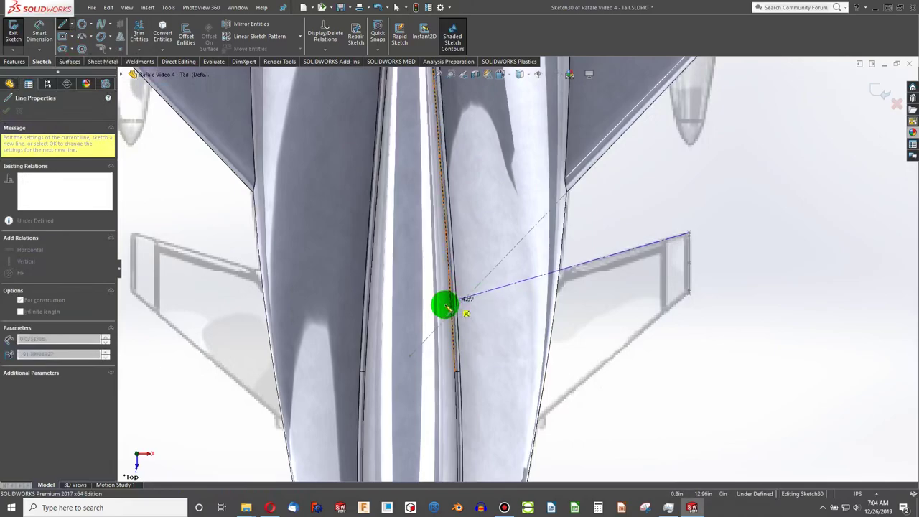
click(410, 312)
double_click(638, 383)
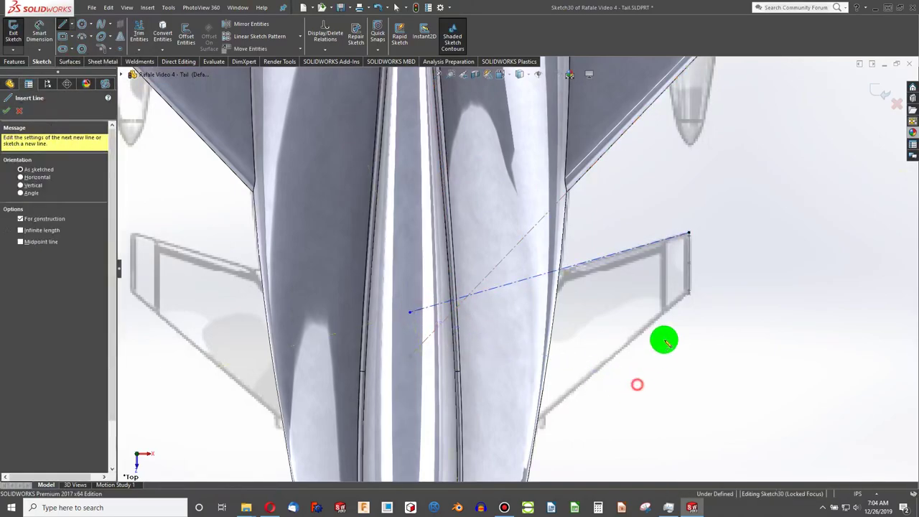
- Sketch a second centerline along the canard's leading edge from the tip's front corner to the fuselage's middle axis
click(688, 295)
scroll(574, 381, up, 2)
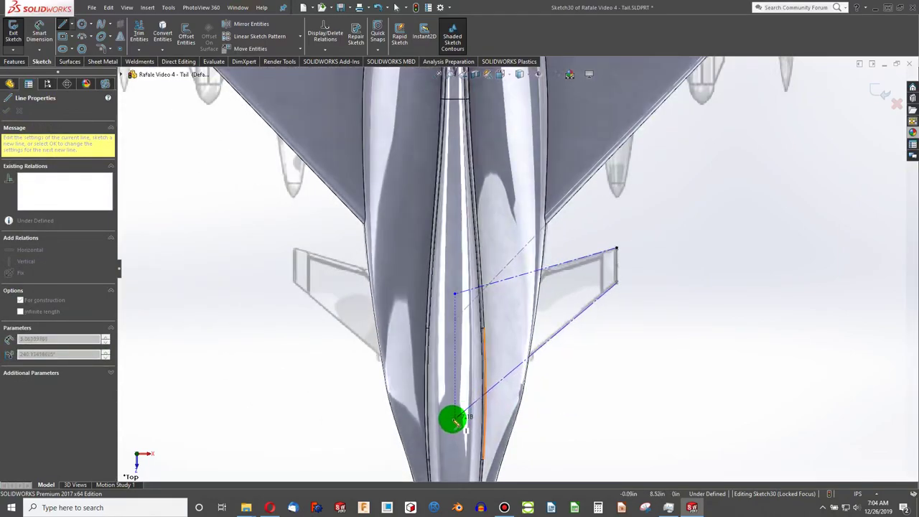
click(454, 418)
key(Escape)
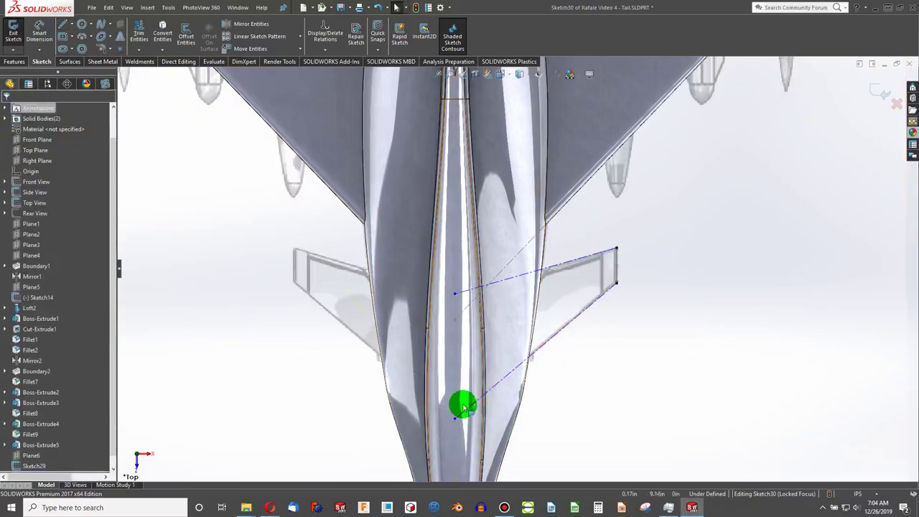
- Fix the inner endpoints of both canard edge centerlines and finish the sketch
middle_drag(539, 336, 507, 166)
scroll(484, 303, down, 2)
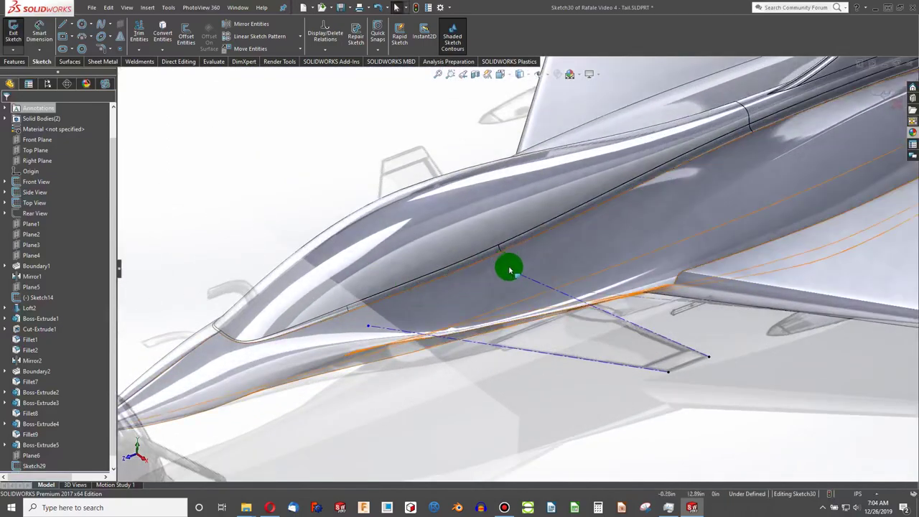
click(511, 272)
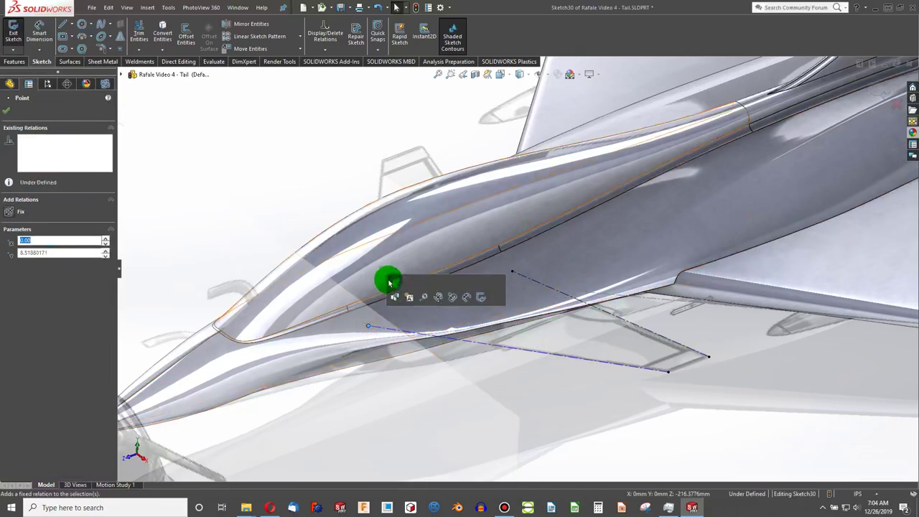
click(302, 194)
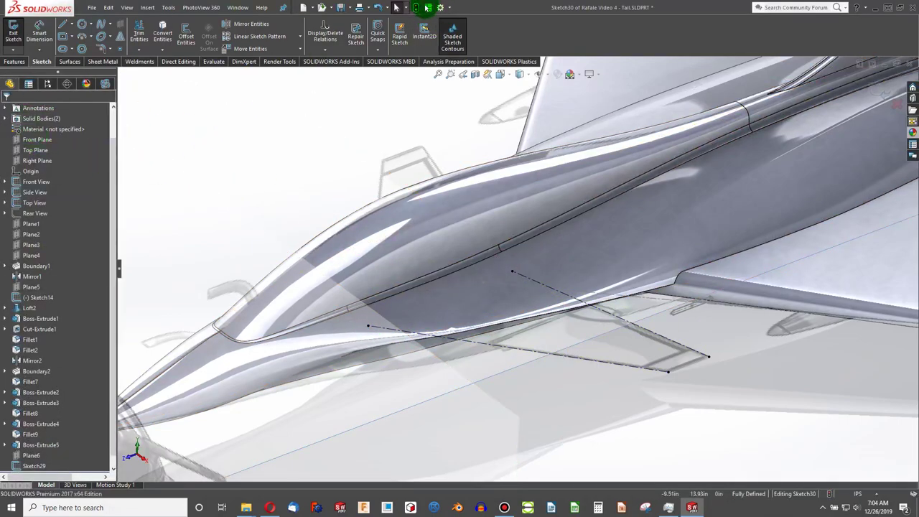
click(416, 7)
- On the Right Plane, sketch a horizontal straight slot across the side of the canopy
mouse_move(496, 143)
middle_down()
mouse_move(523, 283)
mouse_move(512, 224)
mouse_move(503, 291)
mouse_move(503, 263)
mouse_move(77, 174)
middle_up()
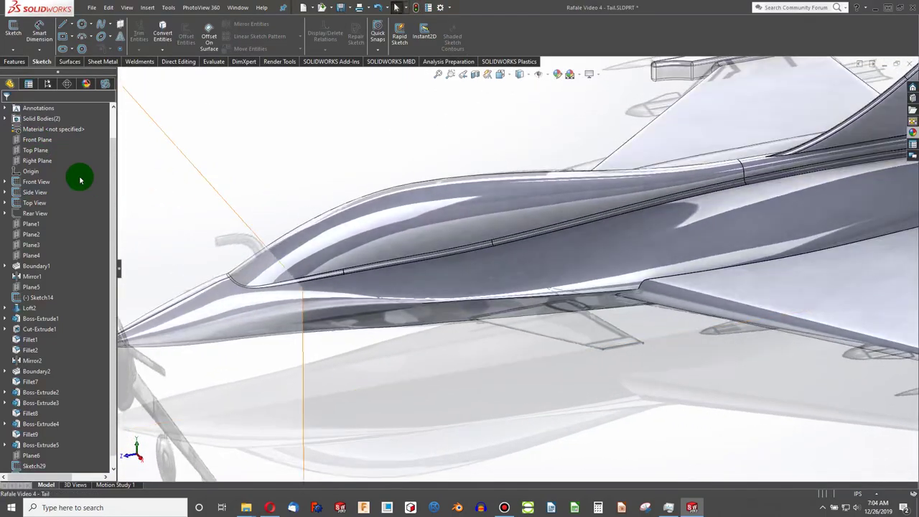
click(13, 30)
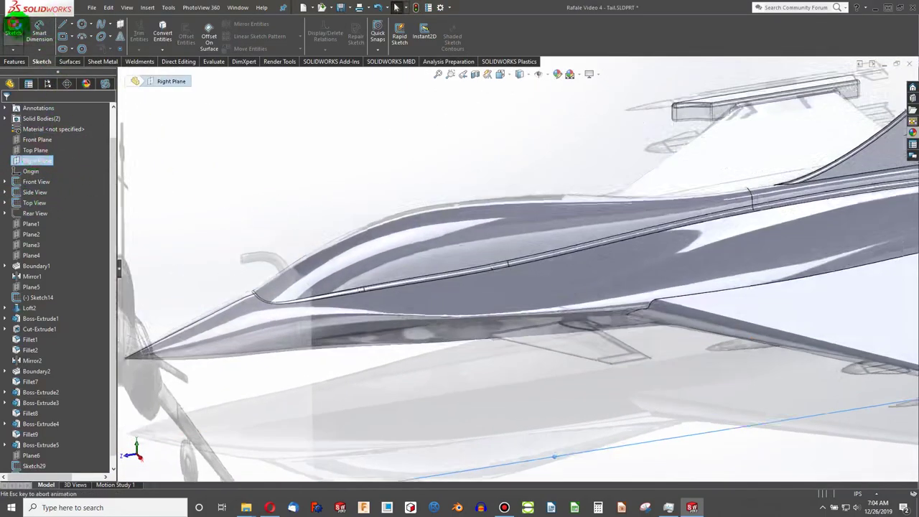
scroll(497, 318, down, 4)
scroll(482, 305, down, 1)
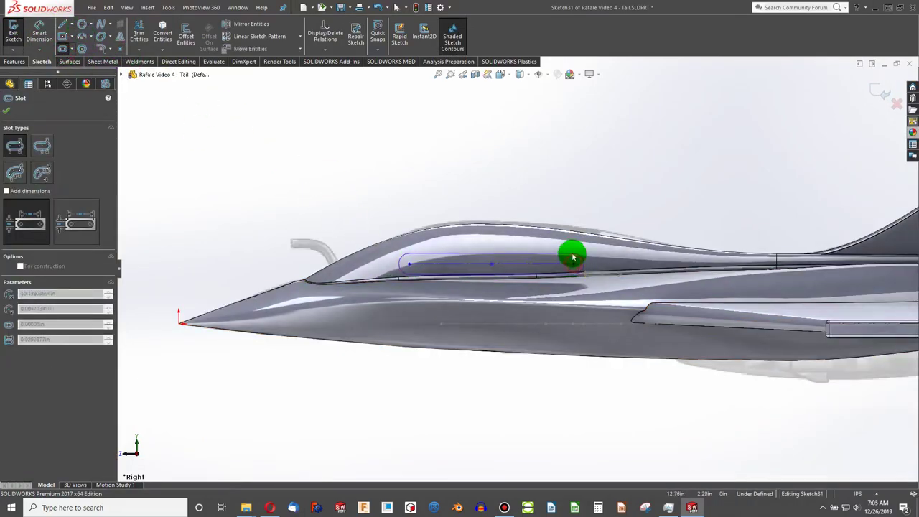
click(503, 276)
key(Escape)
scroll(445, 301, down, 1)
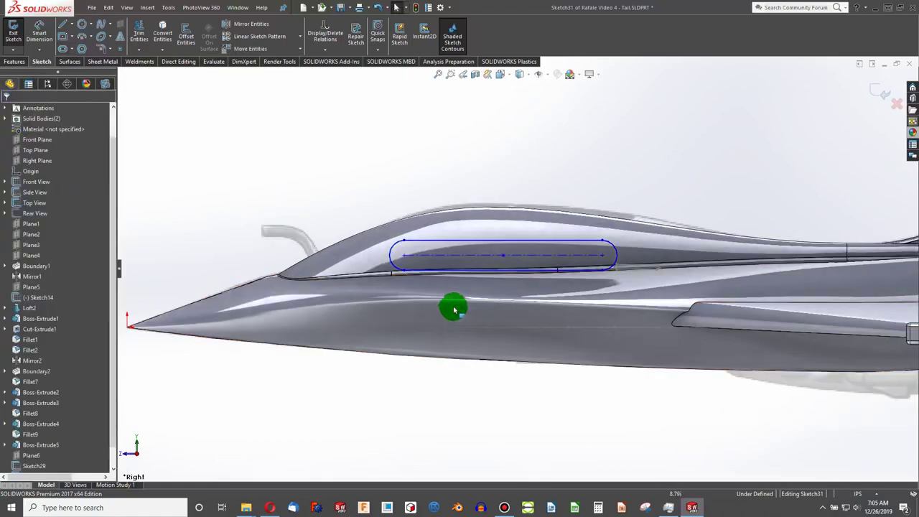
- Add sketch points at the midpoints of the front and rear end arcs of the slot on the Right Plane
click(336, 229)
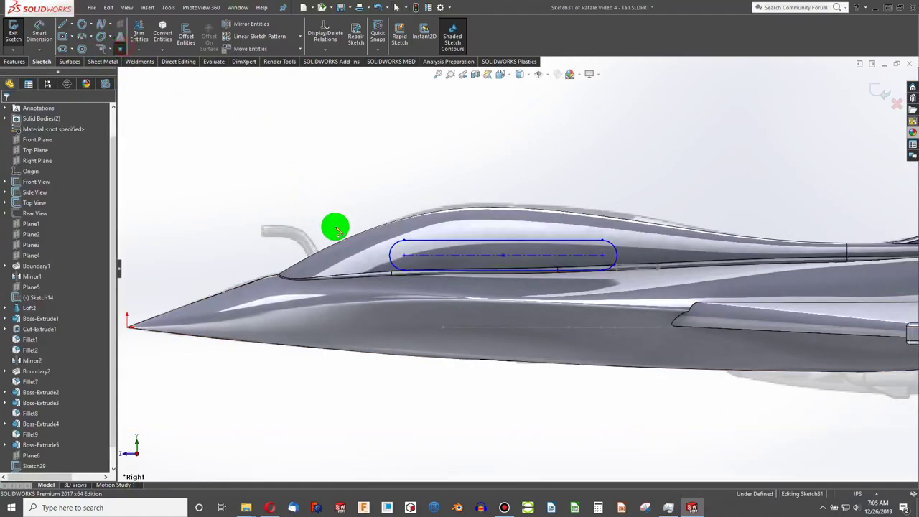
click(390, 255)
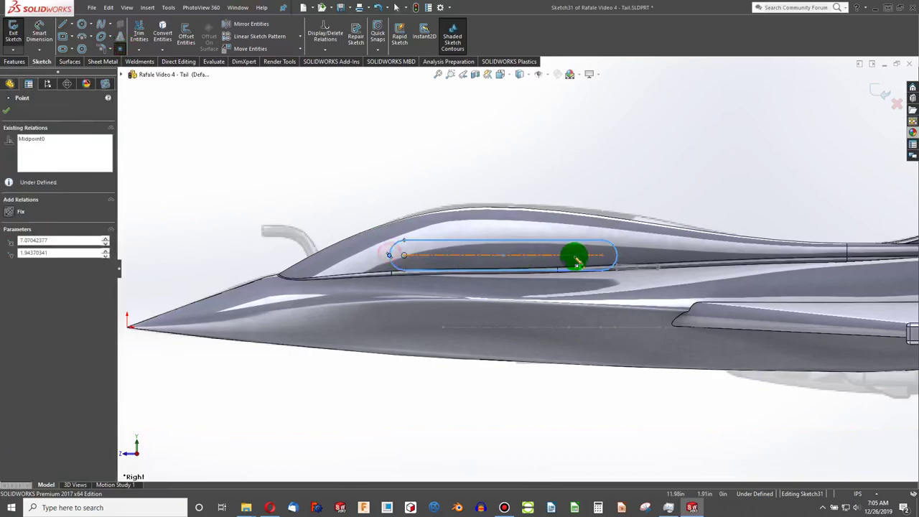
click(618, 255)
key(Escape)
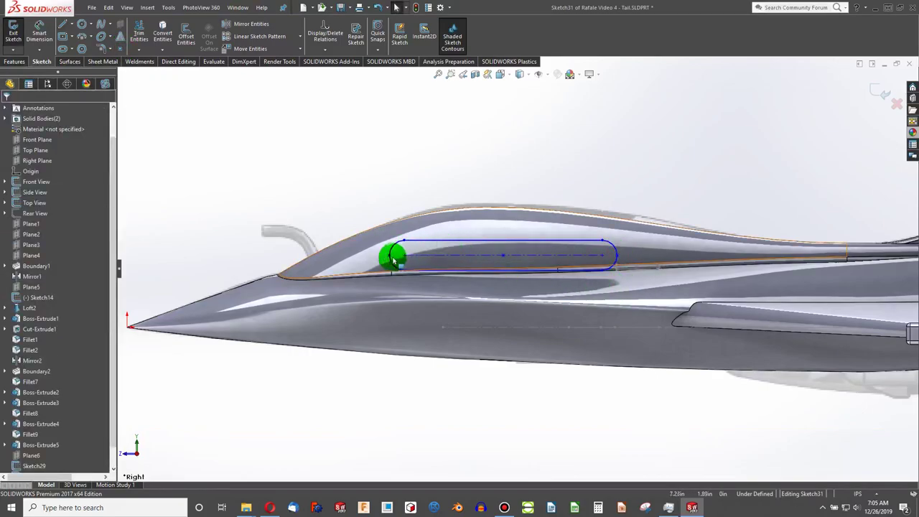
- Add a vertical relation between the new slot's front arc midpoint and the inner endpoint of the leading-edge centerline
click(393, 260)
click(441, 333)
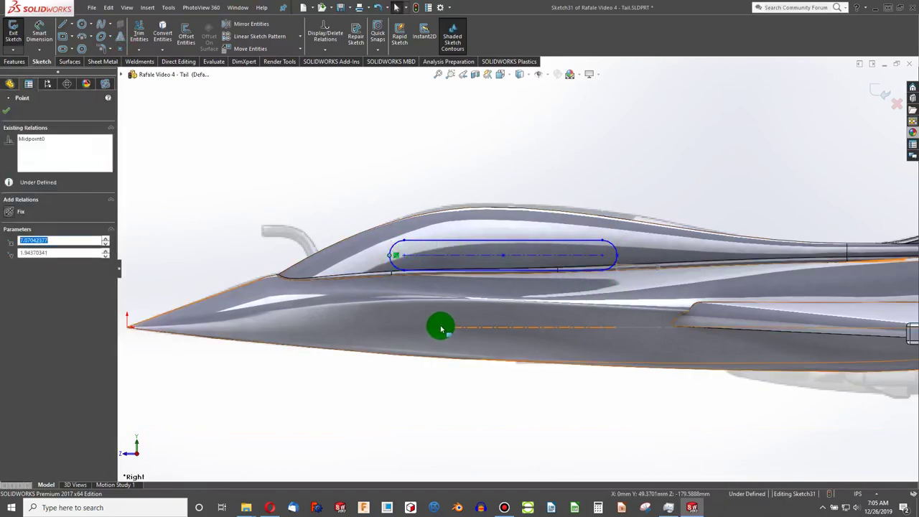
mouse_move(445, 333)
middle_down()
mouse_move(450, 343)
mouse_move(435, 324)
mouse_move(474, 281)
mouse_move(519, 270)
mouse_move(545, 285)
mouse_move(525, 361)
mouse_move(539, 325)
mouse_move(471, 342)
middle_up()
click(472, 342)
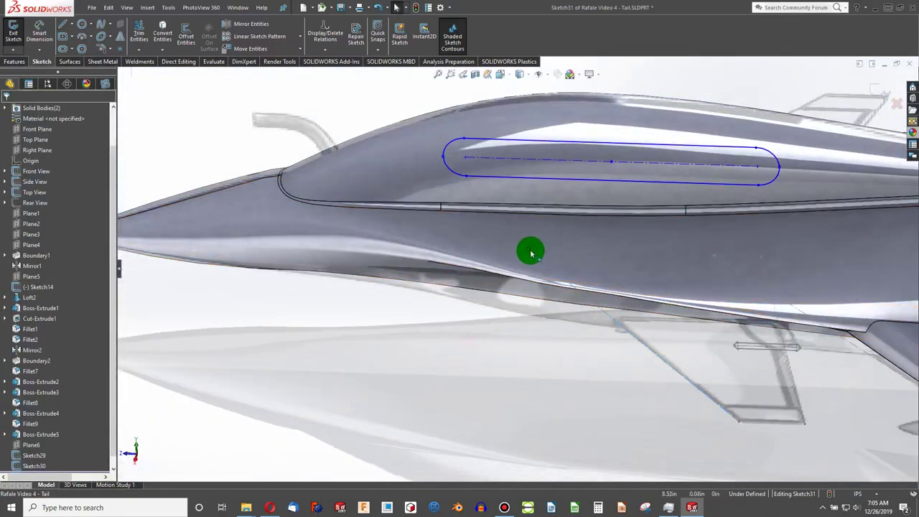
click(527, 251)
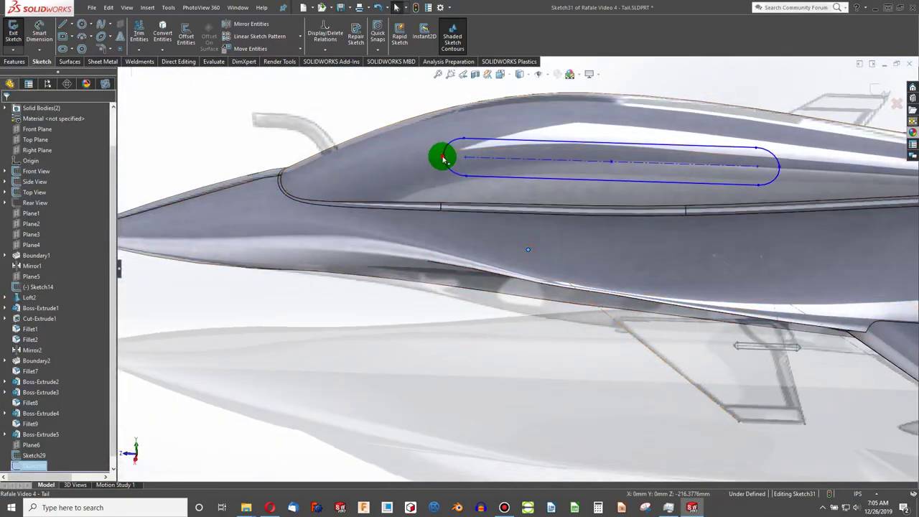
ctrl+click(443, 158)
click(13, 277)
scroll(376, 240, up, 3)
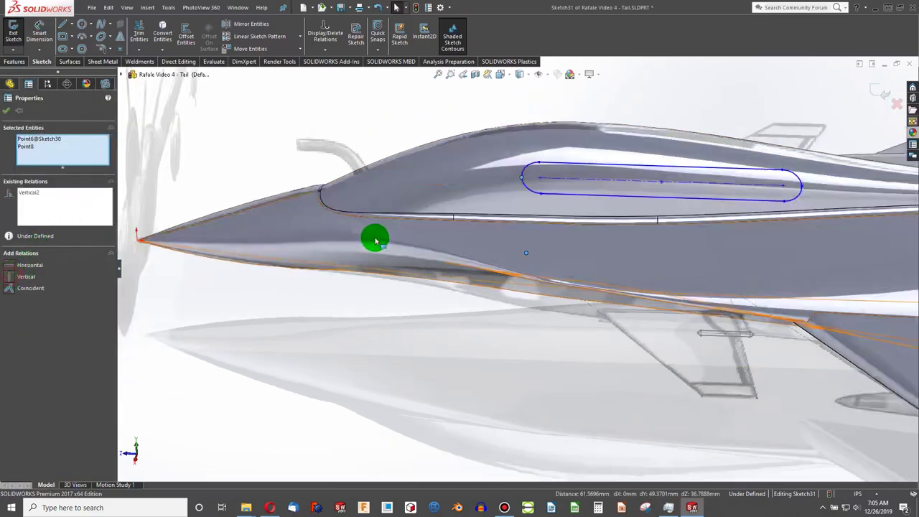
- Add a vertical relation between the new slot's rear arc midpoint and the inner endpoint of the trailing-edge centerline
scroll(611, 267, down, 5)
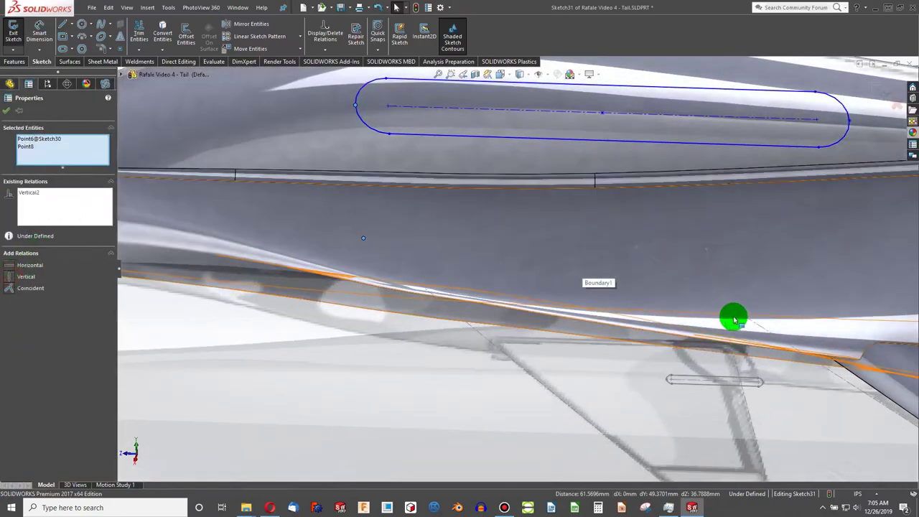
click(708, 249)
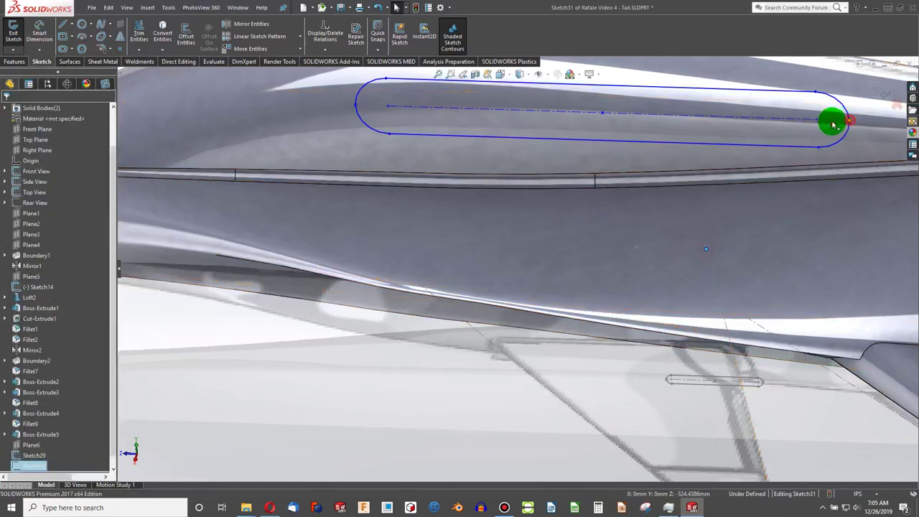
ctrl+click(846, 123)
click(13, 276)
scroll(457, 245, up, 3)
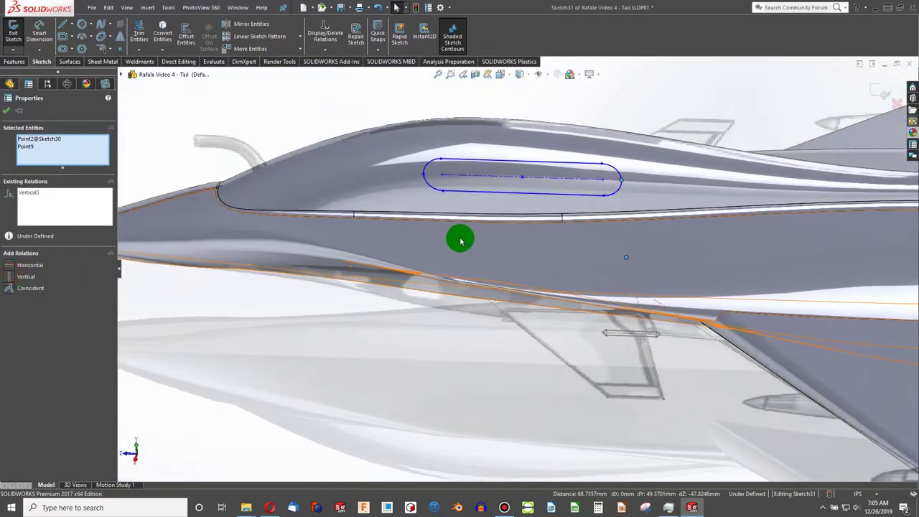
- Move the under-defined slot lower on the fuselage side, closer to the canard's height
middle_drag(461, 242, 461, 183)
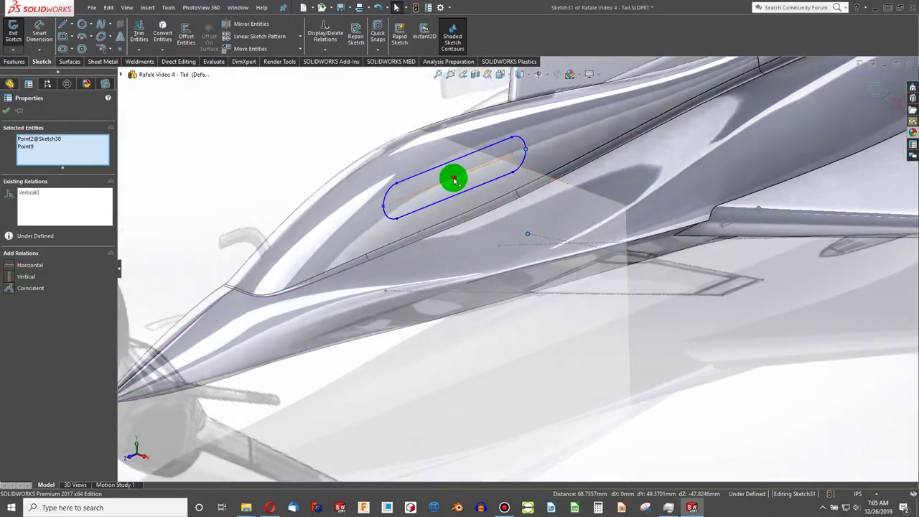
drag(454, 180, 447, 229)
scroll(444, 234, up, 4)
click(283, 209)
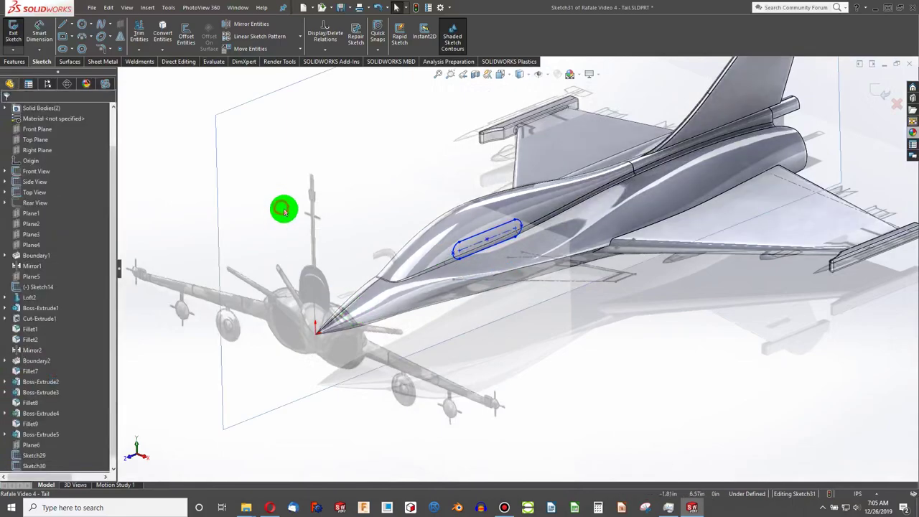
- Lower the slot profile on the Right Plane along the fuselage centerline towards the canard root's height in the front-view picture
key(ctrl+1)
scroll(523, 307, down, 5)
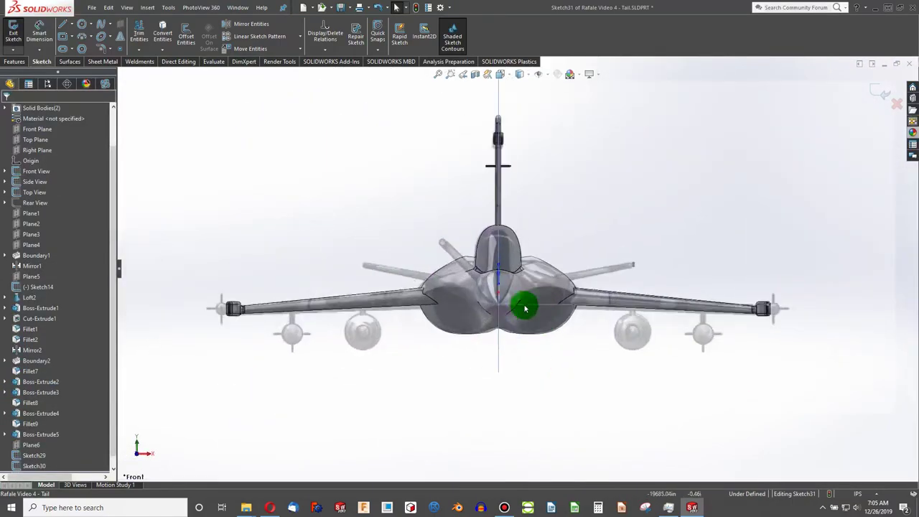
scroll(503, 269, down, 2)
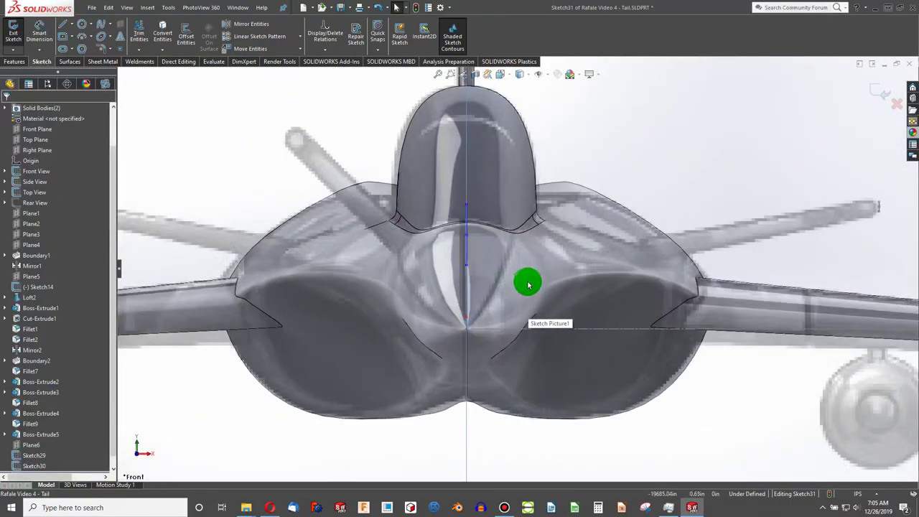
scroll(538, 280, up, 1)
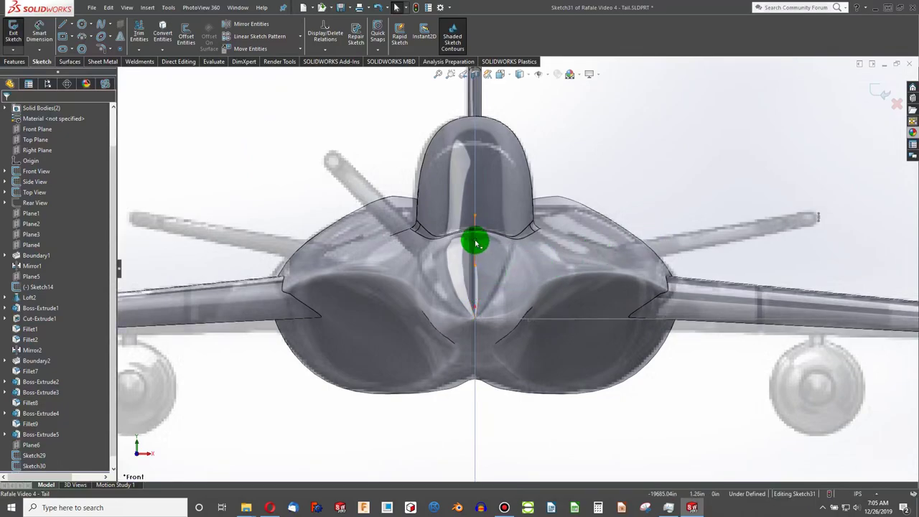
mouse_move(475, 244)
mouse_down()
mouse_move(480, 291)
mouse_move(474, 250)
mouse_up()
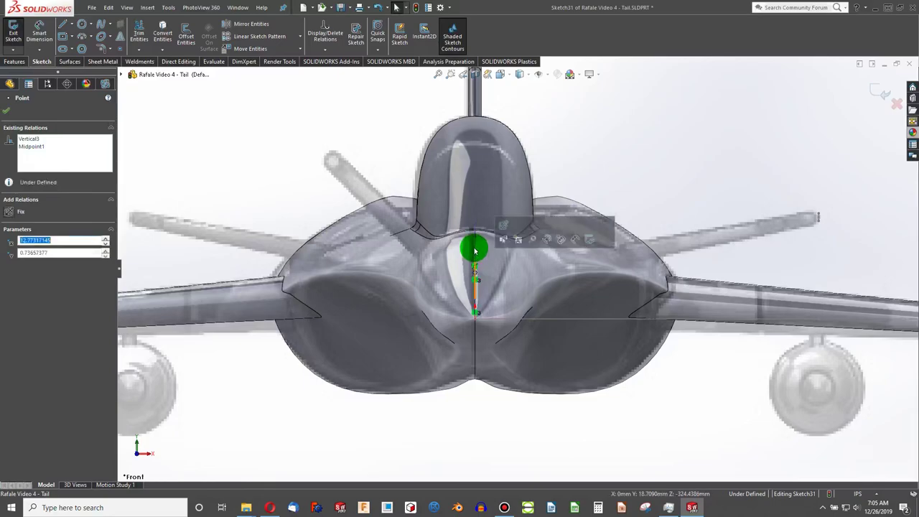
- Narrow the slot profile on the Right Plane to about 0.16 in wide
middle_drag(478, 250, 593, 237)
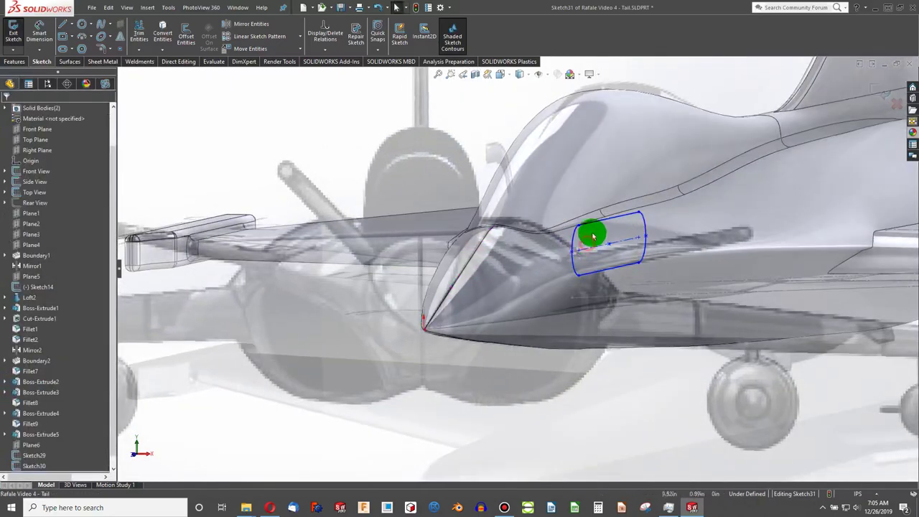
click(593, 226)
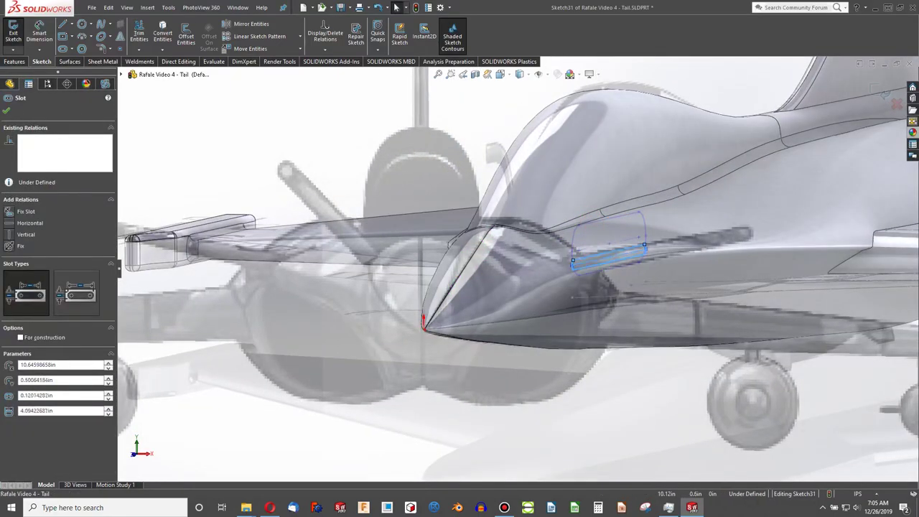
middle_drag(531, 278, 544, 279)
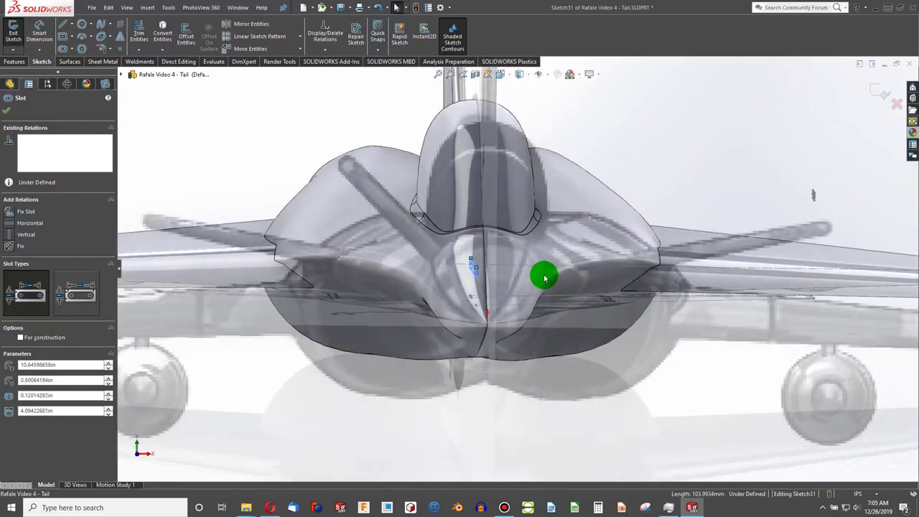
key(ctrl+1)
scroll(524, 313, down, 8)
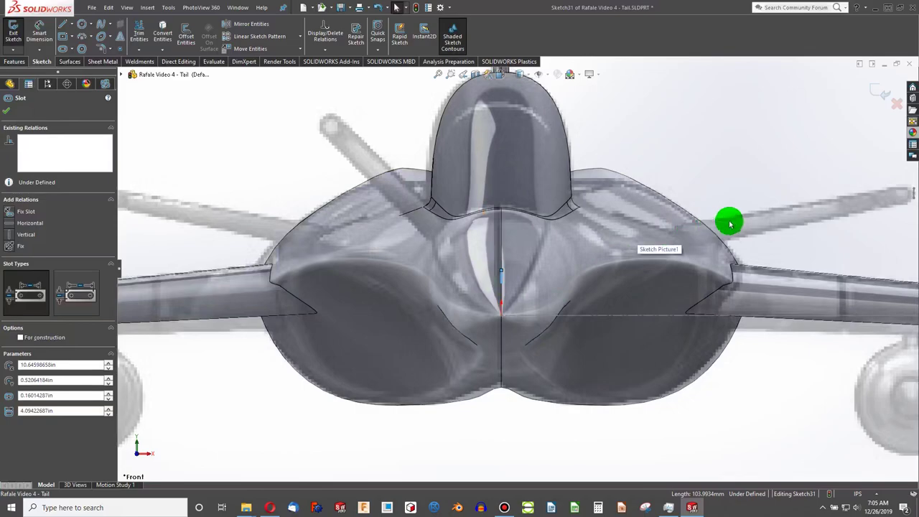
key(Escape)
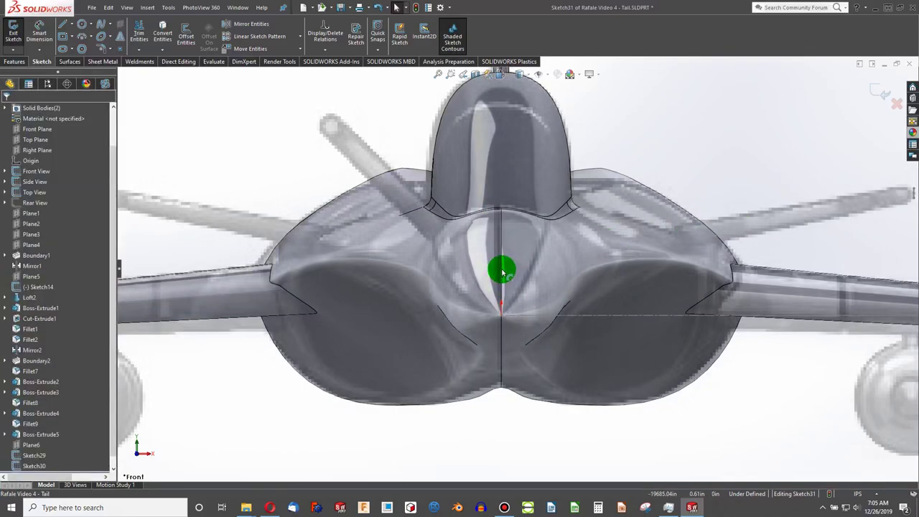
- Dimension the width of the slot on the Right Plane between its two straight edges at 0.35 in
middle_drag(501, 270, 381, 222)
click(40, 35)
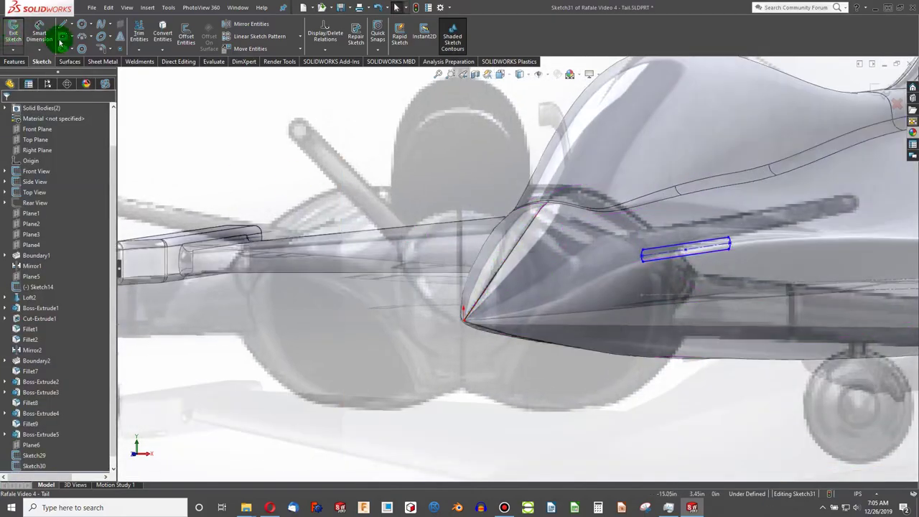
click(625, 225)
drag(652, 246, 665, 257)
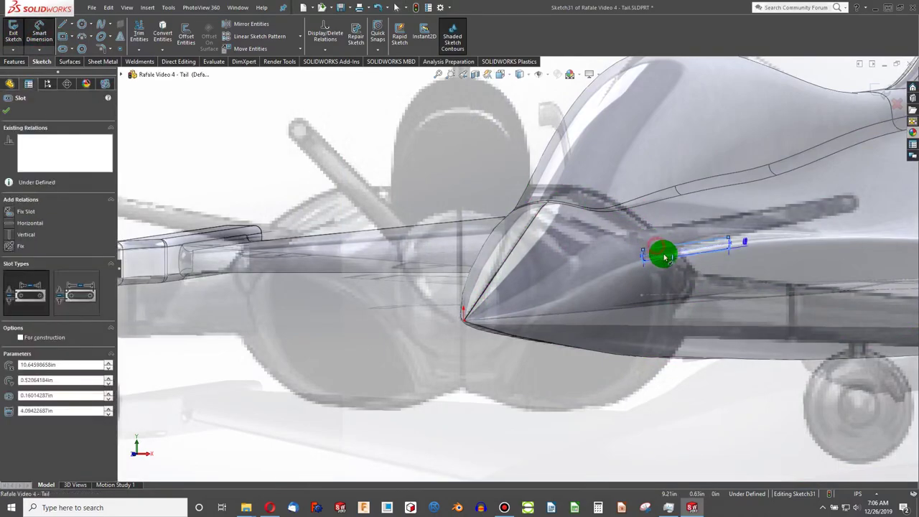
click(649, 260)
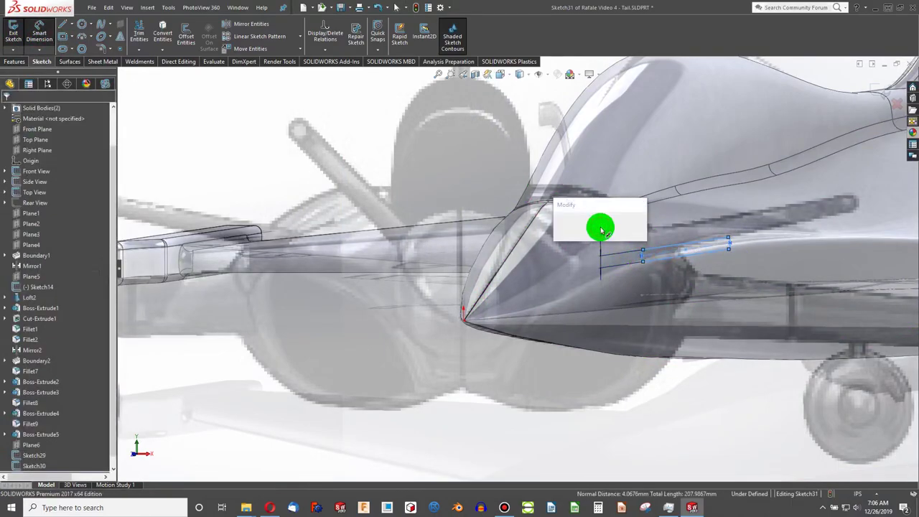
click(601, 227)
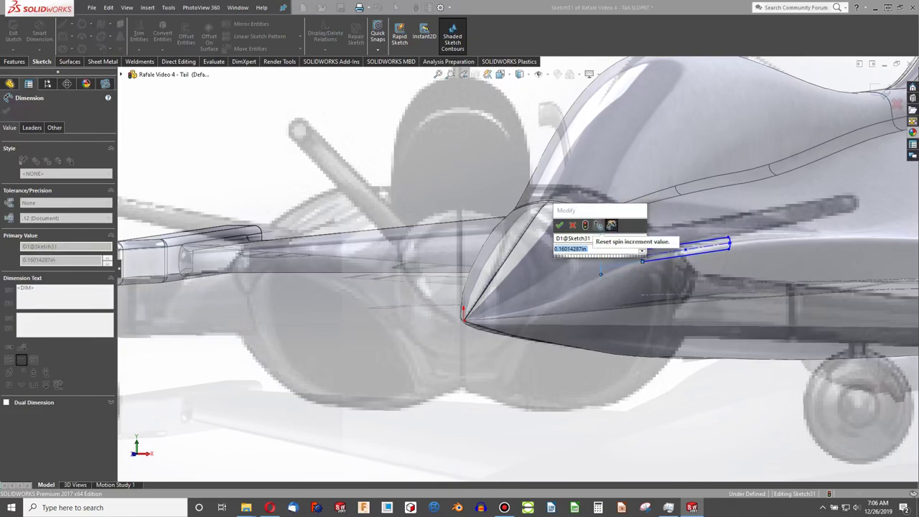
text(3)
click(600, 227)
key(BackSpace)
text(.35)
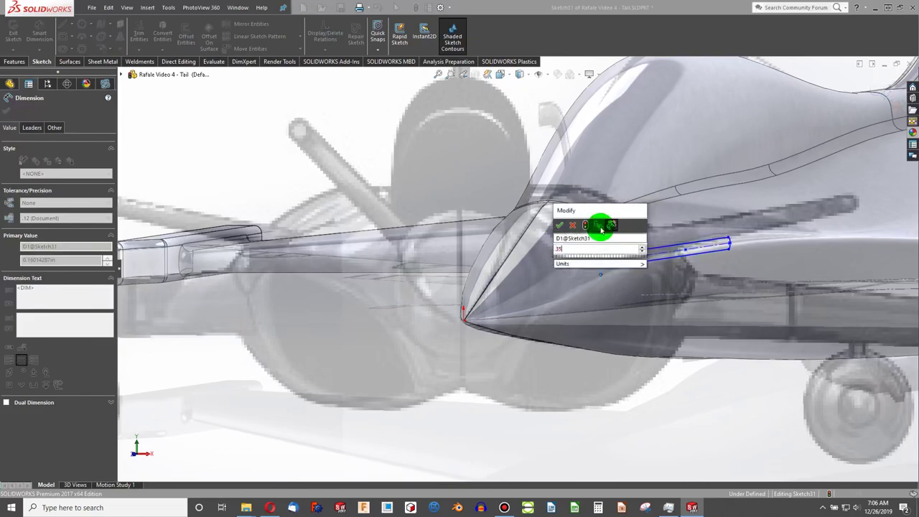
key(Return)
- Shift the 0.35 in slot downward so it lines up with the inward extension of the canard in the front-view picture
mouse_move(608, 237)
middle_down()
mouse_move(611, 246)
mouse_move(632, 212)
mouse_move(611, 236)
mouse_move(584, 156)
middle_up()
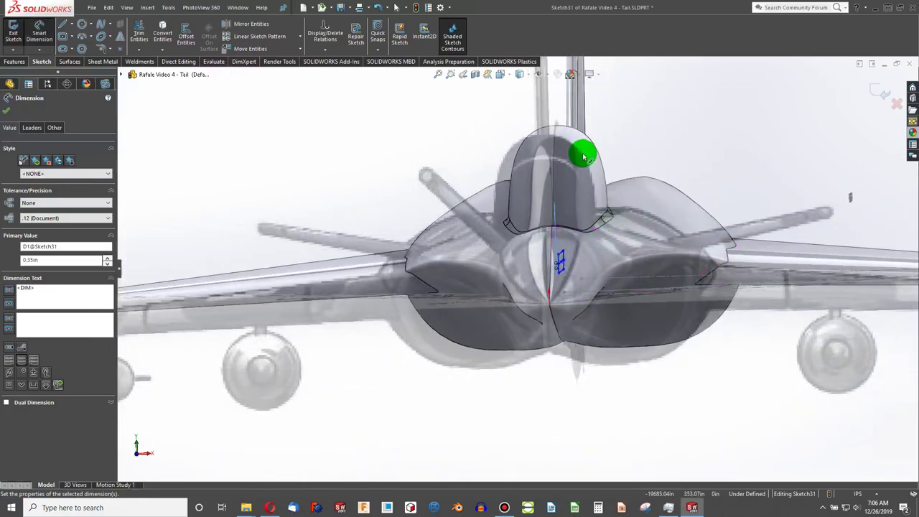
key(super)
click(437, 111)
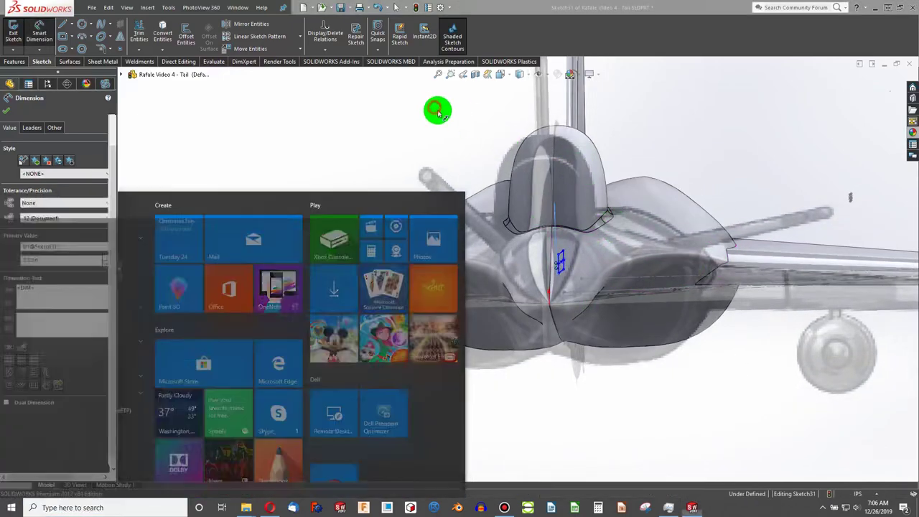
key(ctrl+1)
scroll(515, 299, down, 7)
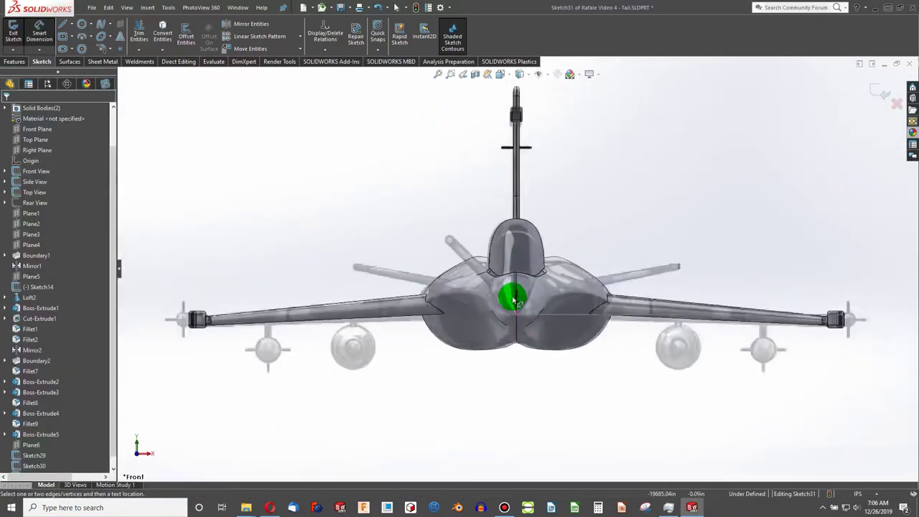
key(Escape)
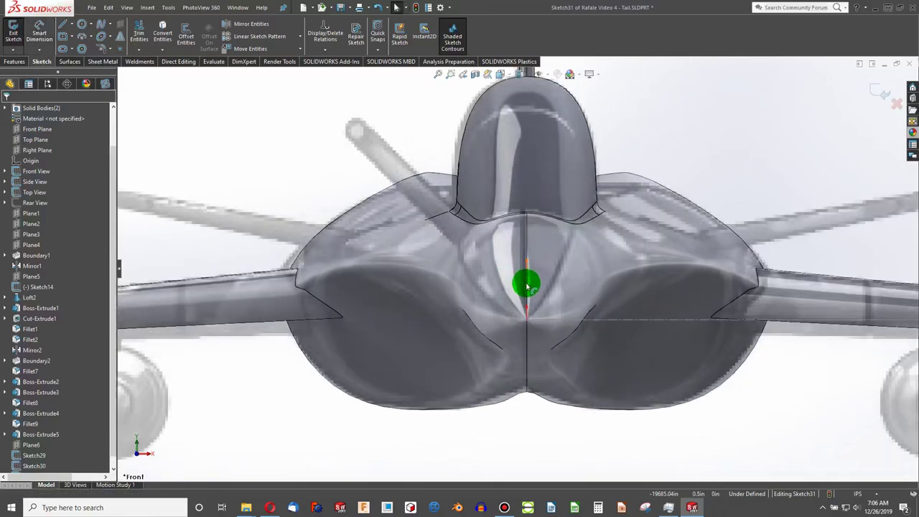
mouse_move(528, 290)
mouse_down()
mouse_move(530, 309)
mouse_move(496, 306)
mouse_move(530, 273)
mouse_move(528, 308)
mouse_up()
middle_drag(528, 309, 651, 264)
click(661, 259)
click(658, 278)
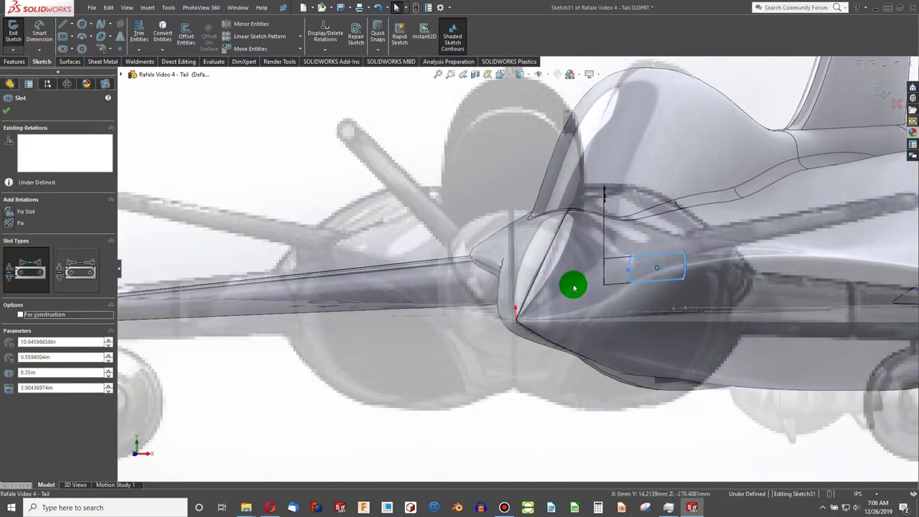
key(ctrl+1)
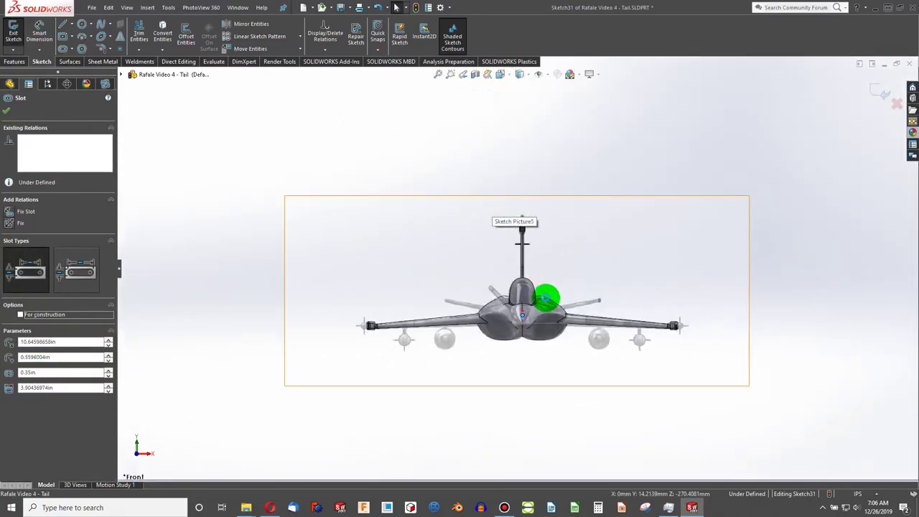
scroll(553, 268, down, 3)
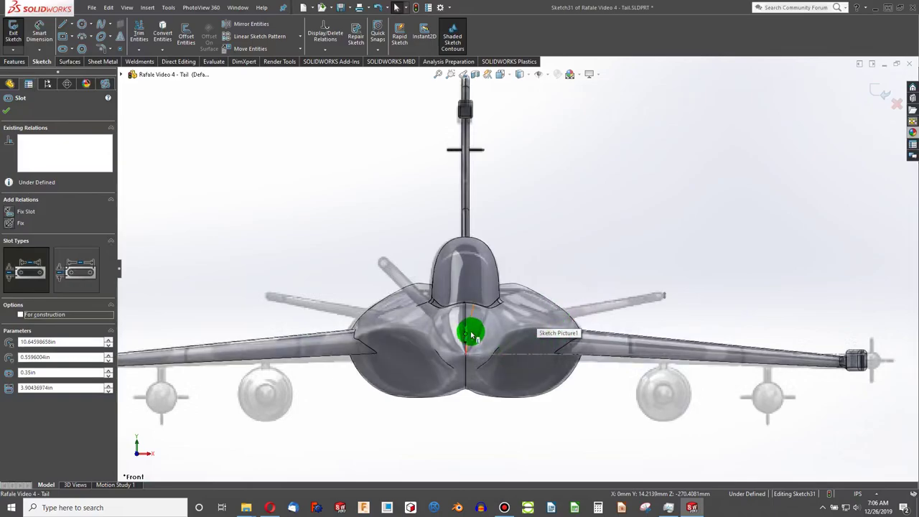
middle_drag(648, 293, 460, 322)
scroll(460, 308, down, 2)
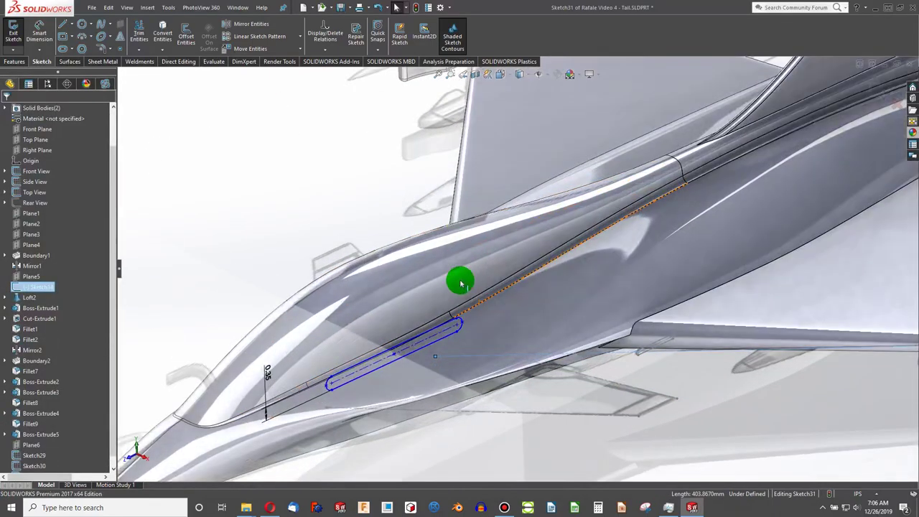
- Exit the sketch and start a boss loft with the root slot on the Right Plane and the canard tip slot as profiles
click(13, 62)
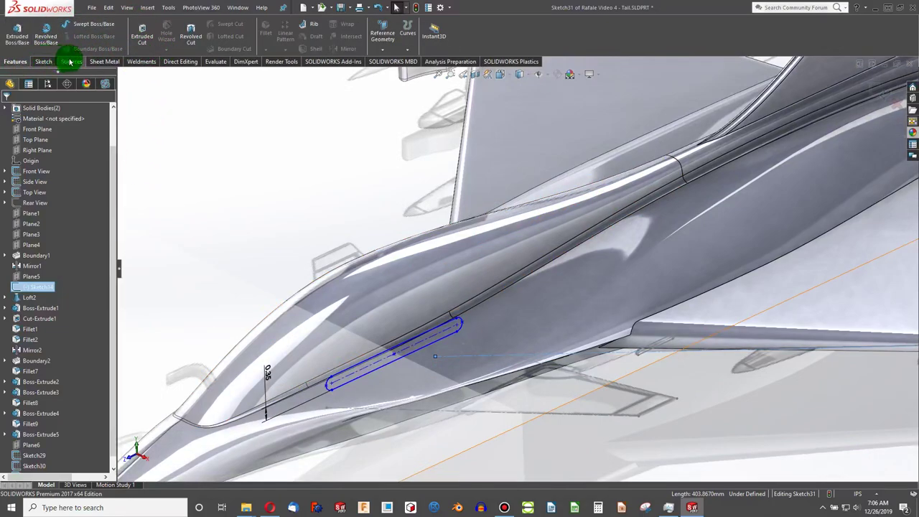
click(417, 8)
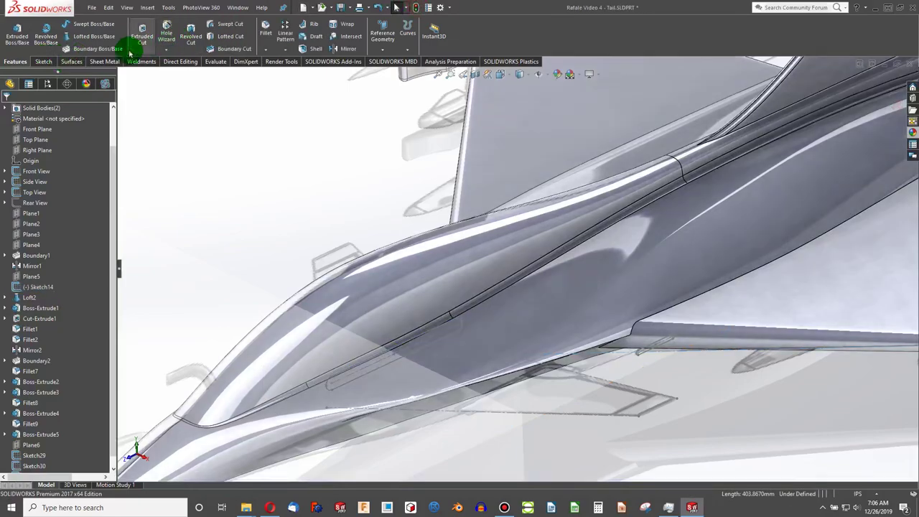
click(435, 328)
scroll(656, 396, up, 4)
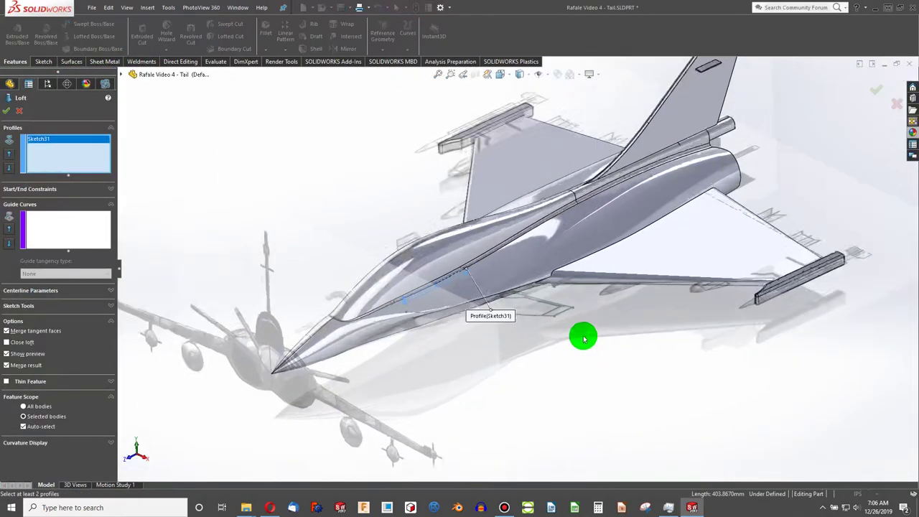
scroll(582, 334, down, 6)
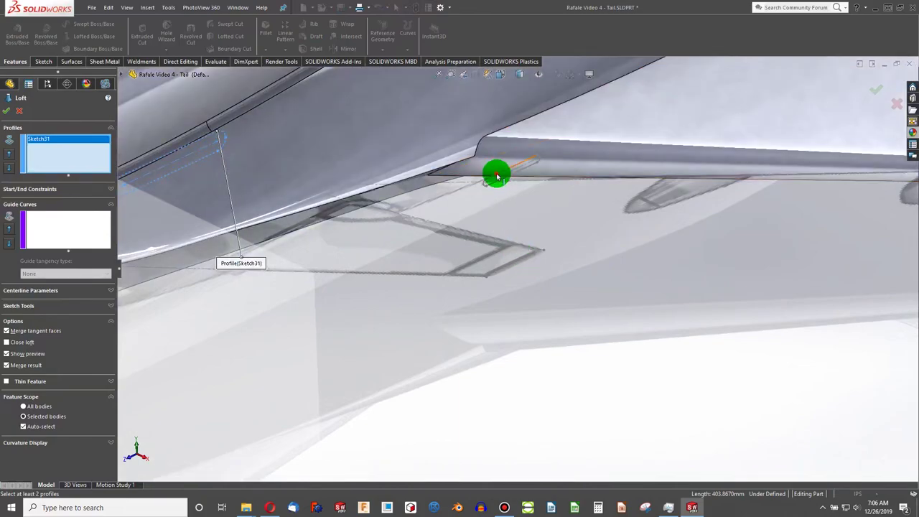
click(496, 175)
- Move the loft connector on the root slot to its front end to match the connector at the tip slot's front end
mouse_move(409, 217)
middle_down()
mouse_move(340, 225)
mouse_move(334, 218)
middle_up()
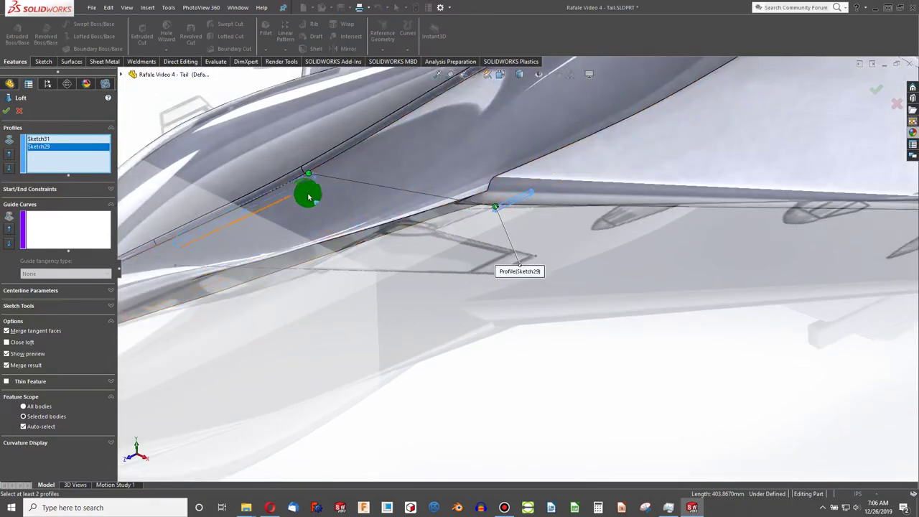
drag(309, 198, 307, 174)
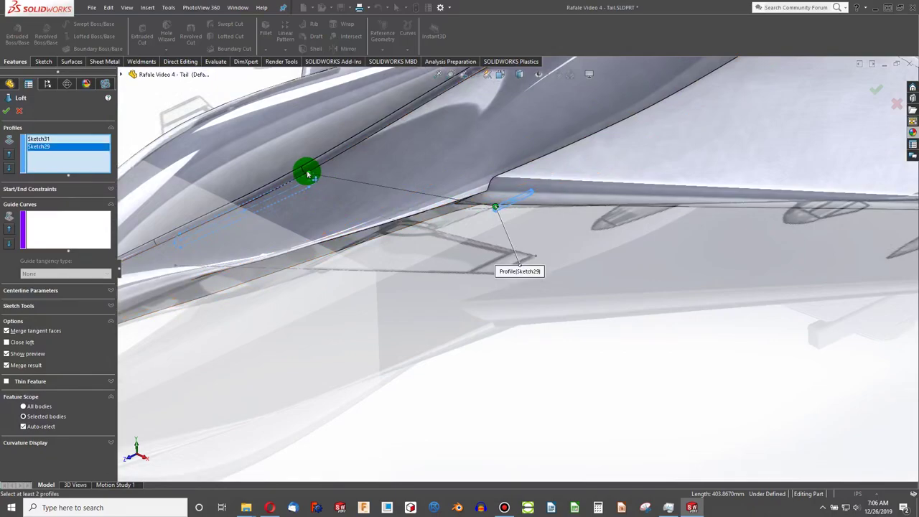
middle_drag(286, 213, 343, 159)
- Examine the loft preview against the canard in the front-view and top-view reference pictures
key(ctrl+1)
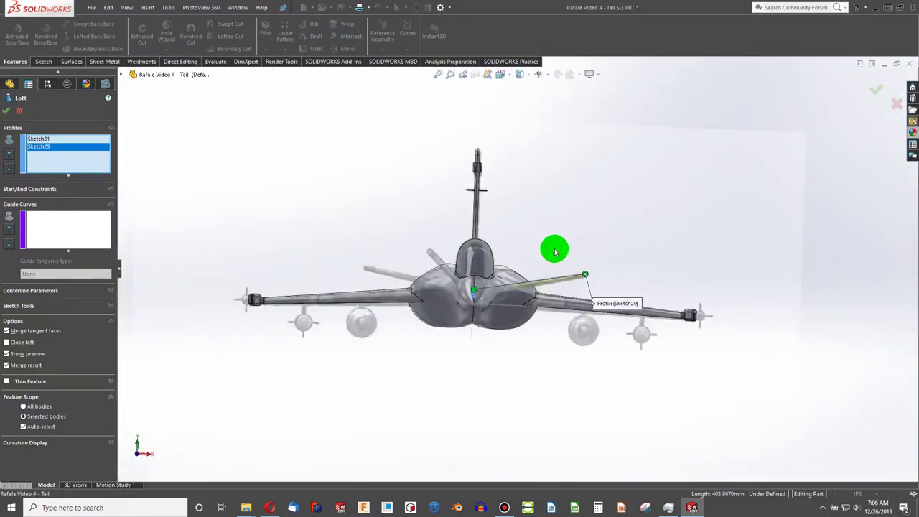
scroll(579, 323, down, 10)
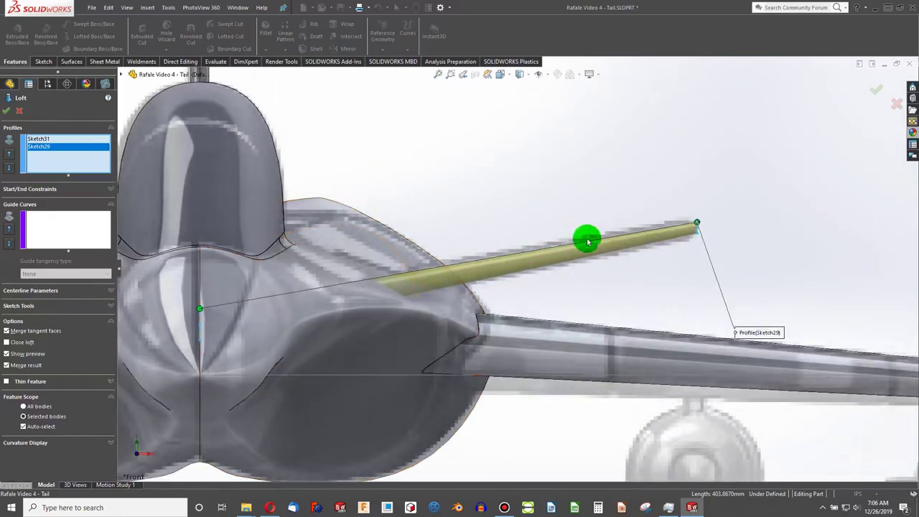
middle_drag(577, 266, 532, 368)
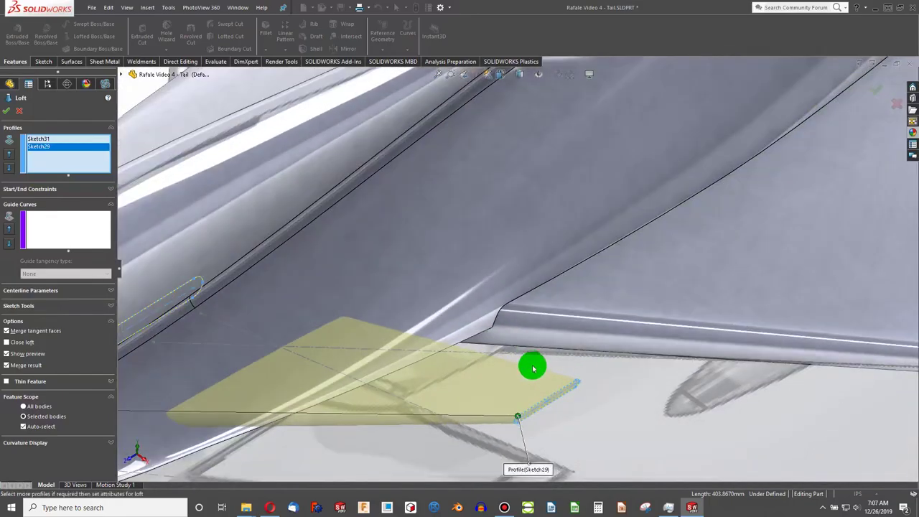
key(ctrl+3)
key(ctrl+4)
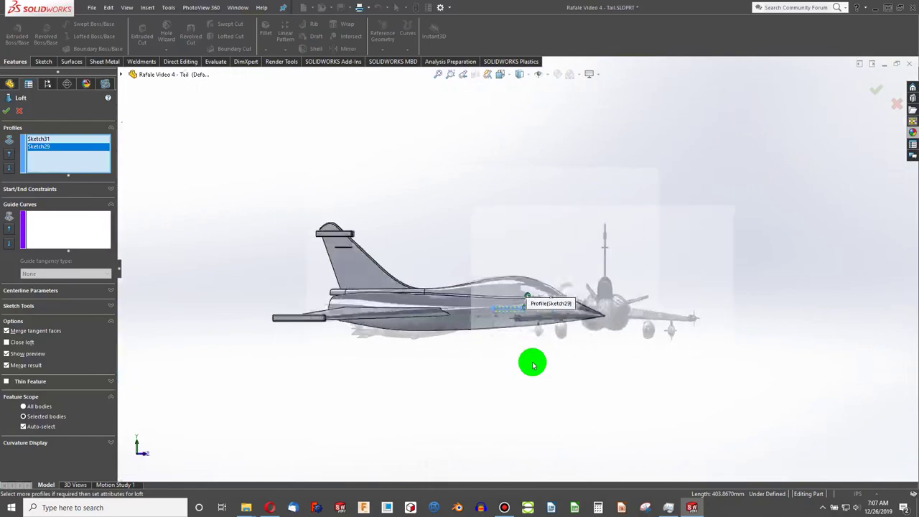
key(ctrl+5)
scroll(547, 268, down, 6)
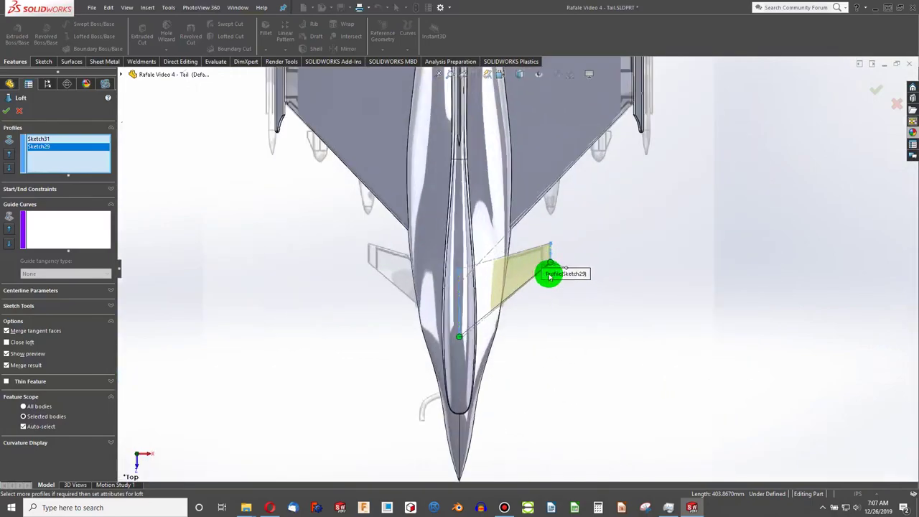
scroll(525, 266, down, 3)
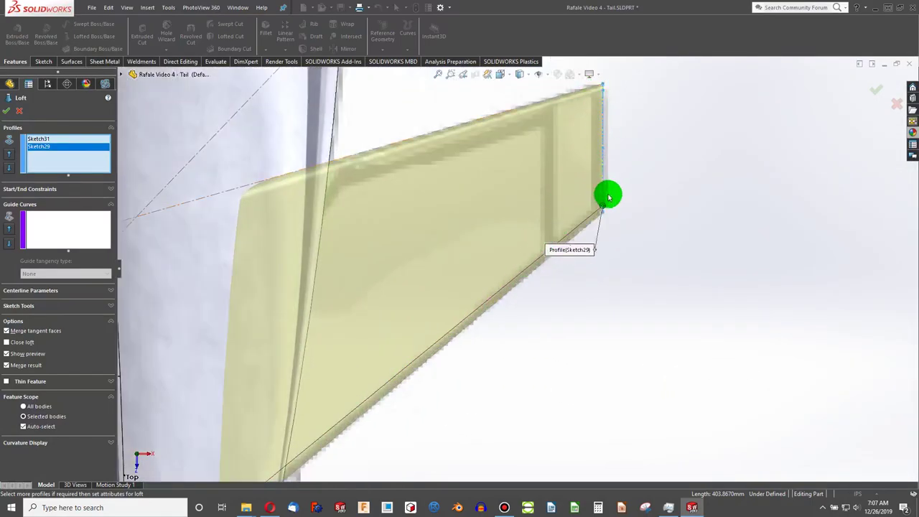
scroll(495, 224, up, 8)
middle_drag(463, 236, 415, 113)
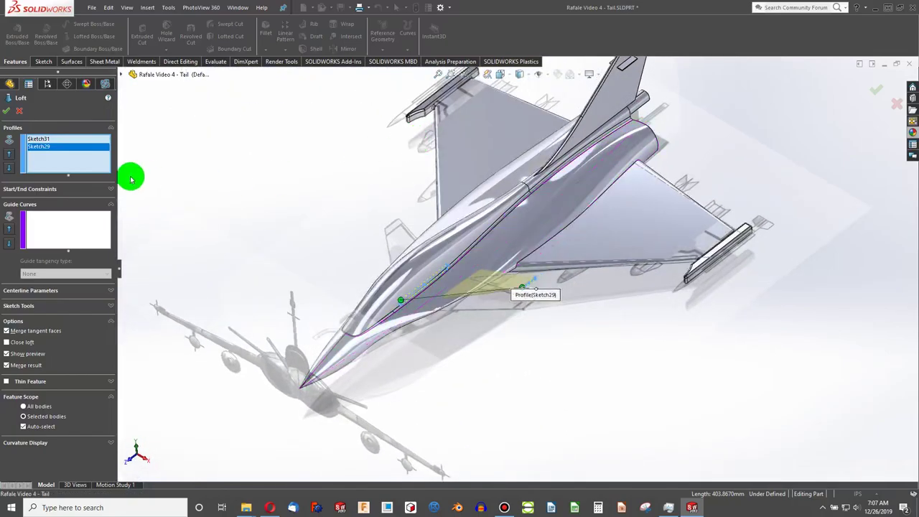
- Complete the canard's boss loft between the root slot and the tip slot, merged with the fuselage
click(6, 112)
scroll(485, 292, down, 3)
mouse_move(485, 292)
middle_down()
mouse_move(480, 192)
mouse_move(494, 277)
mouse_move(507, 263)
mouse_move(531, 143)
mouse_move(527, 191)
mouse_move(526, 146)
mouse_move(550, 211)
mouse_move(541, 240)
mouse_move(495, 193)
mouse_move(307, 132)
middle_up()
scroll(503, 279, up, 1)
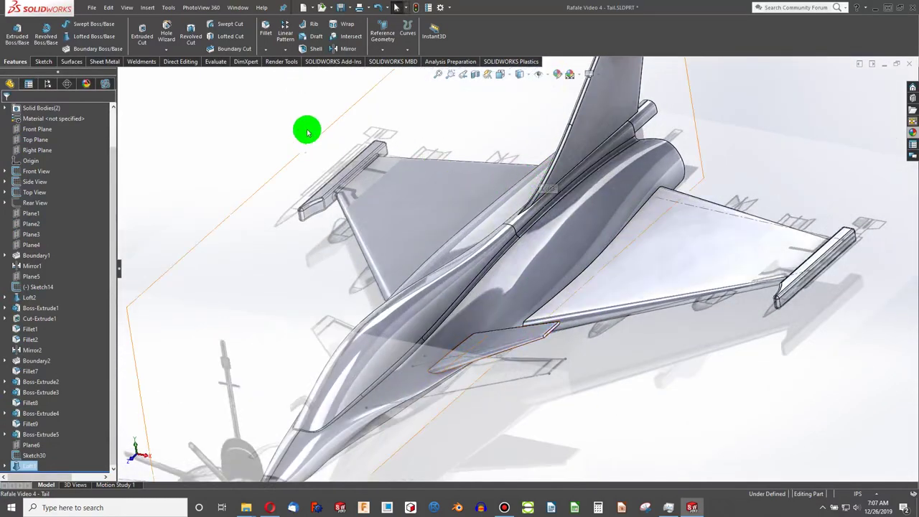
- Mirror the canard loft about the Right Plane to create the opposite canard
click(345, 49)
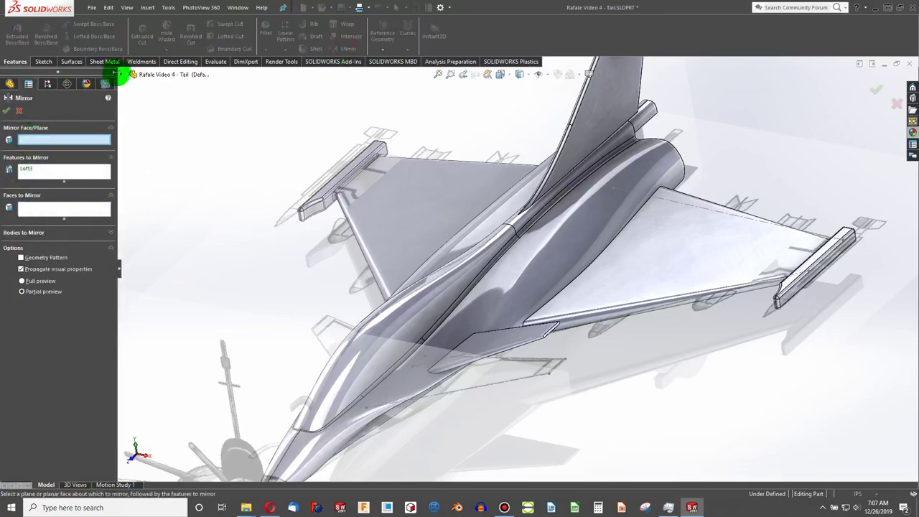
click(132, 75)
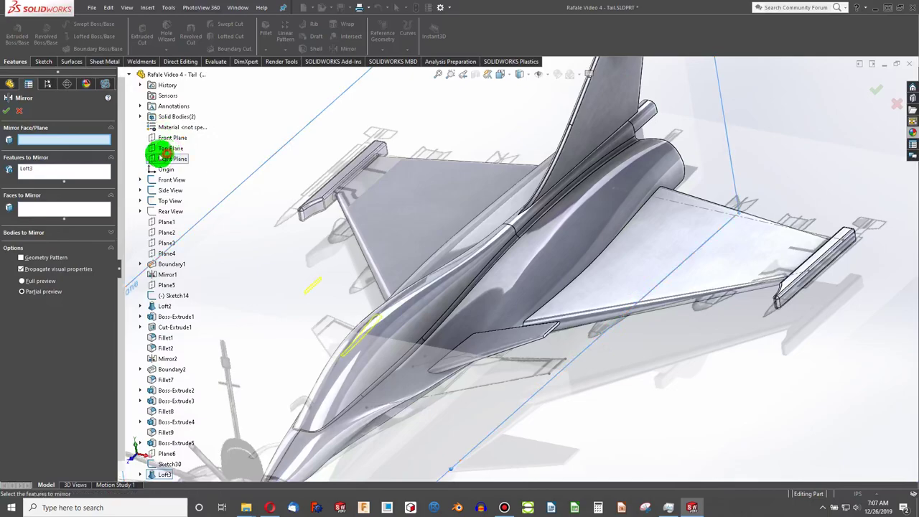
click(164, 155)
click(7, 110)
- Examine both canards on the fuselage from several angles, ending in the isometric view
middle_drag(379, 263, 410, 328)
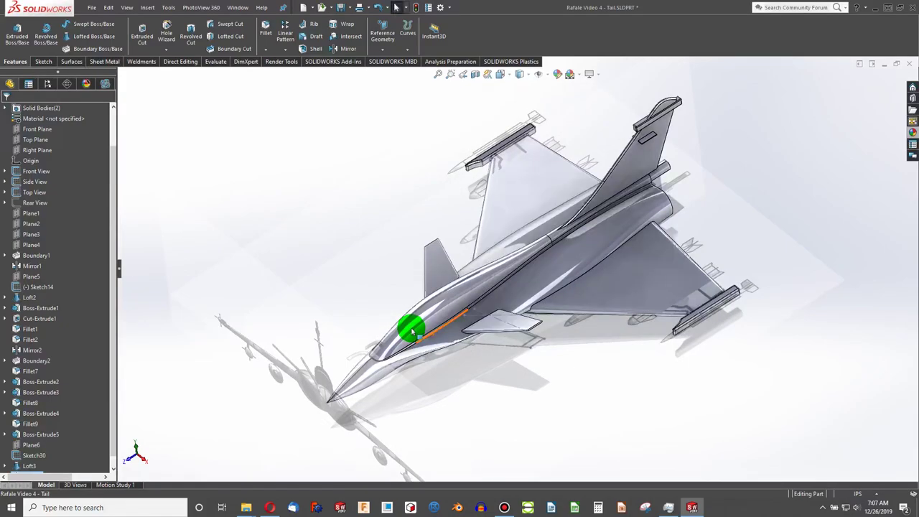
scroll(495, 287, down, 6)
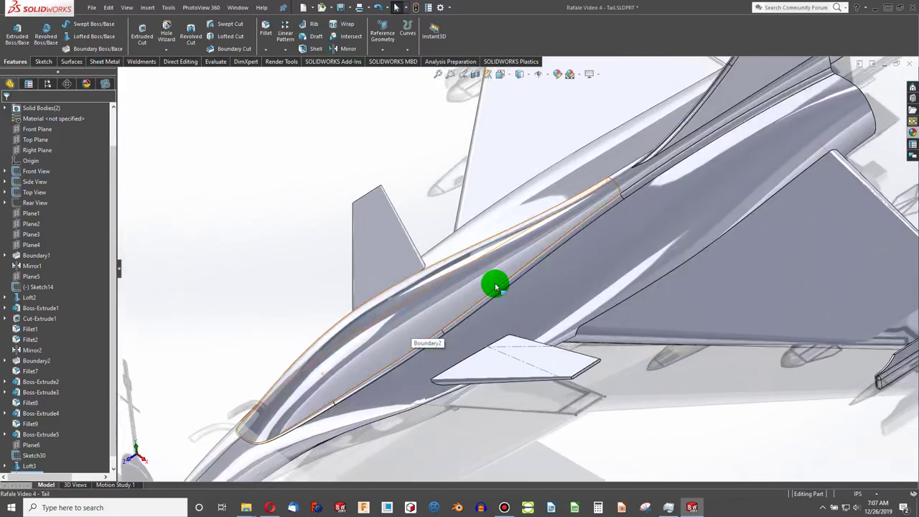
scroll(495, 286, up, 3)
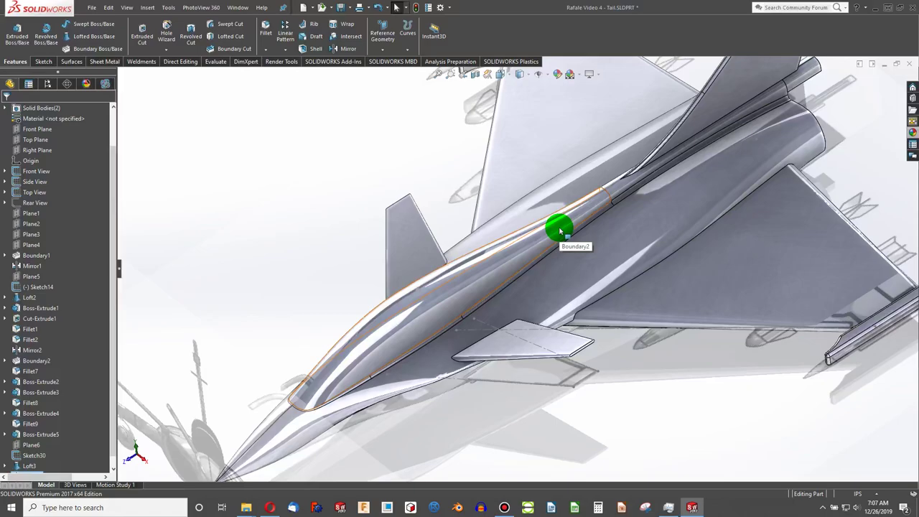
middle_drag(527, 269, 756, 134)
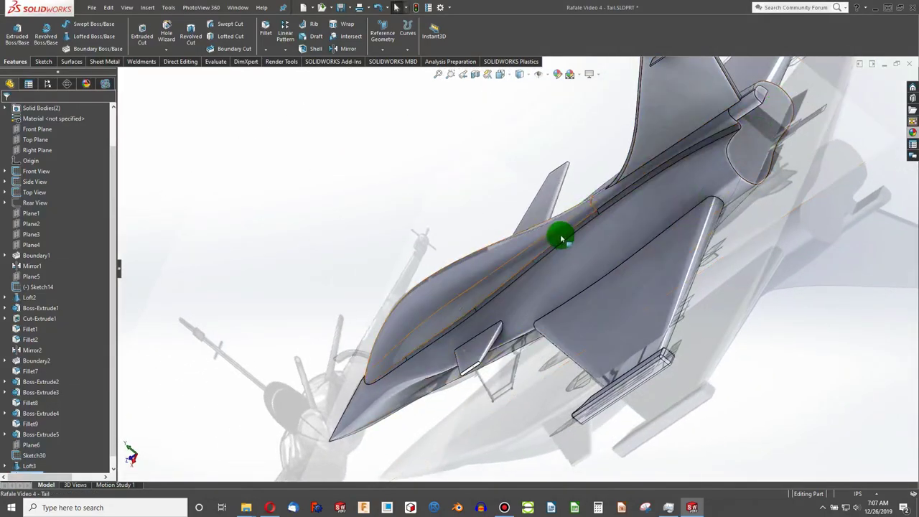
middle_drag(562, 239, 651, 171)
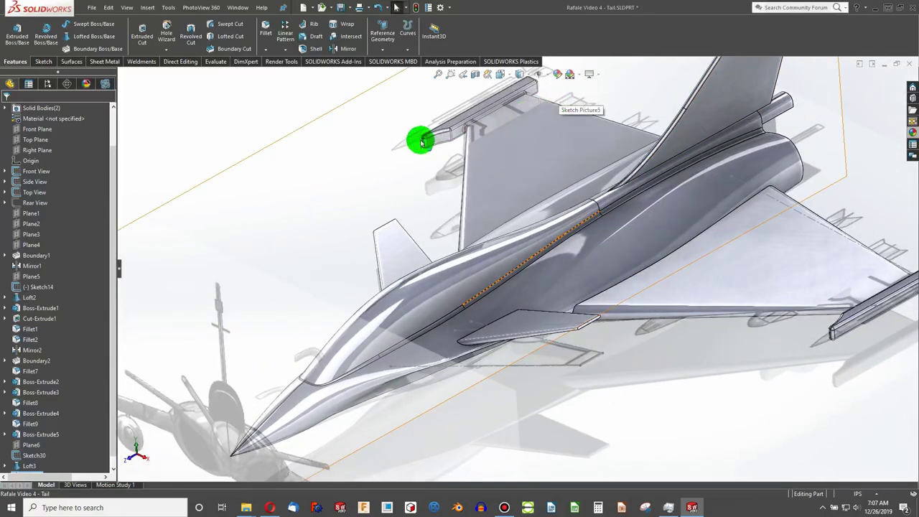
key(ctrl+7)
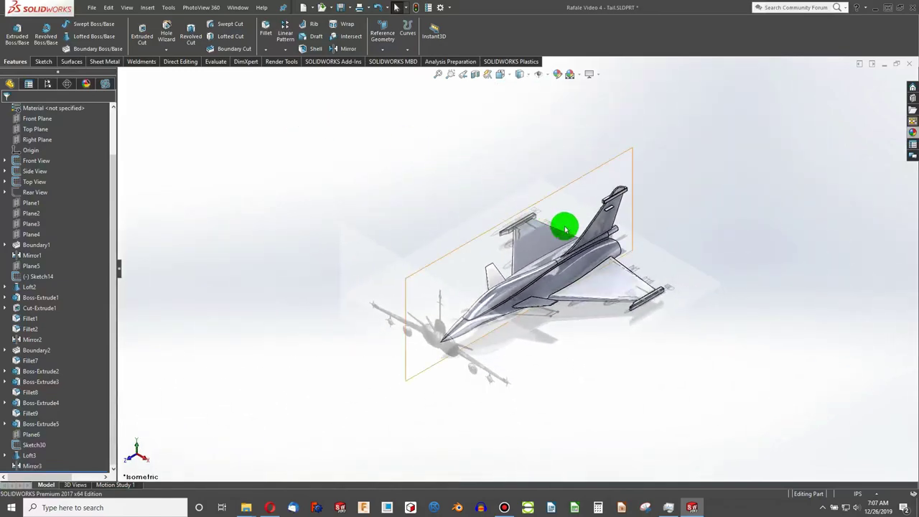
scroll(568, 222, down, 3)
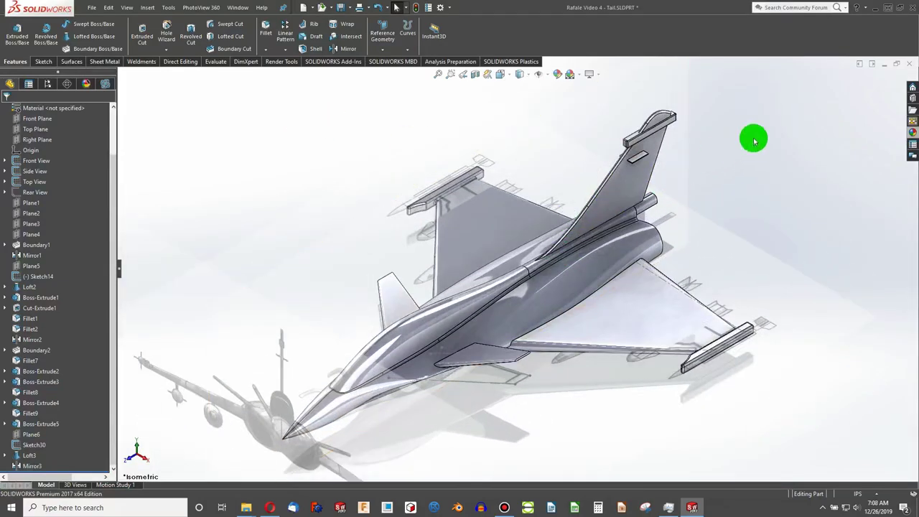